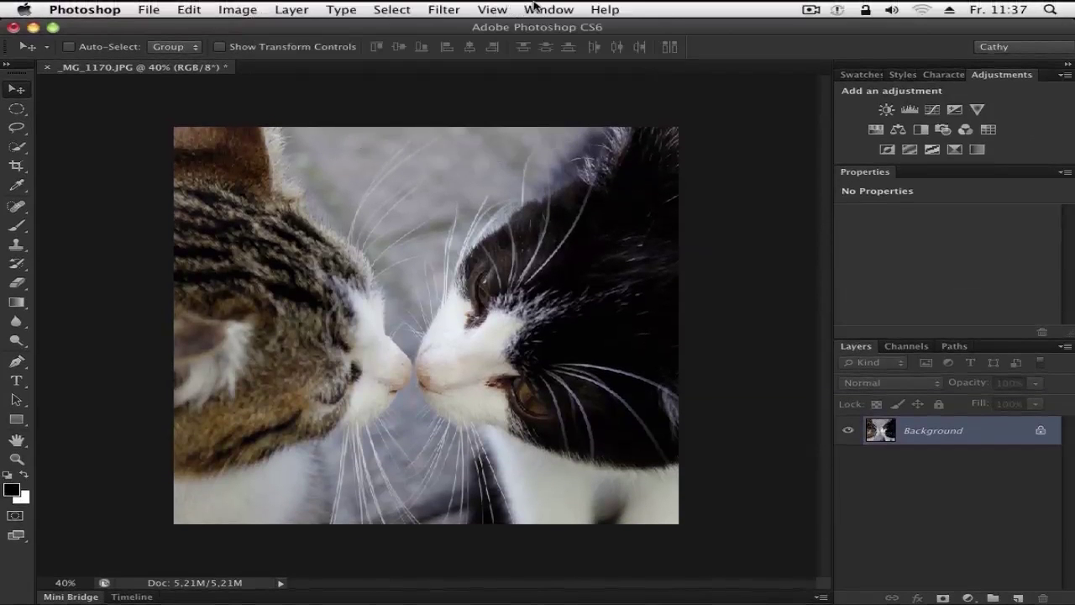
# Step: Add a Curves adjustment layer with its black point input raised to 20
pyautogui.click(534, 8)
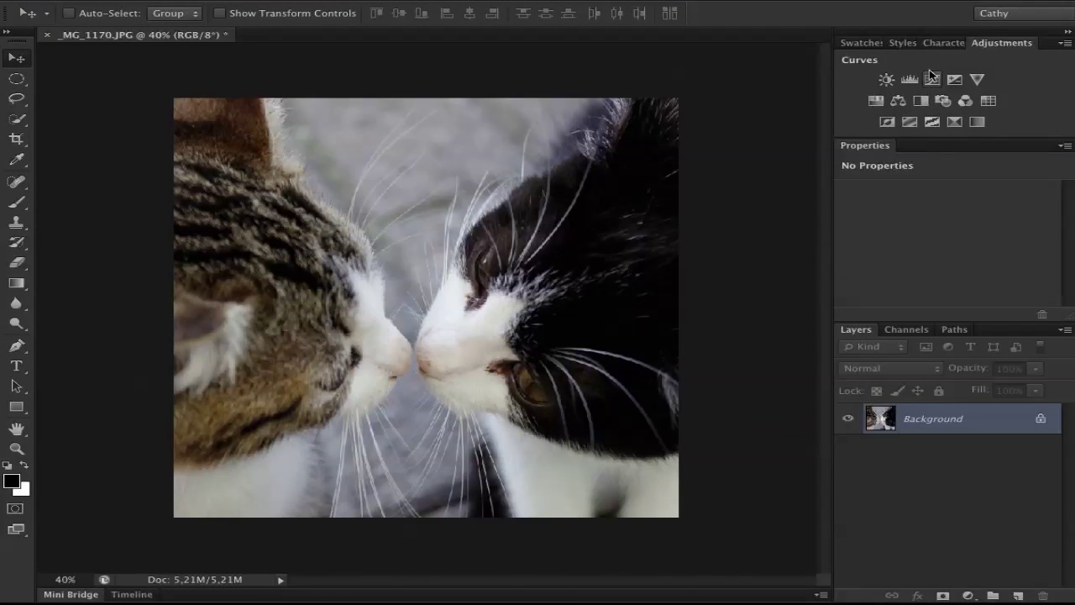
pyautogui.click(932, 77)
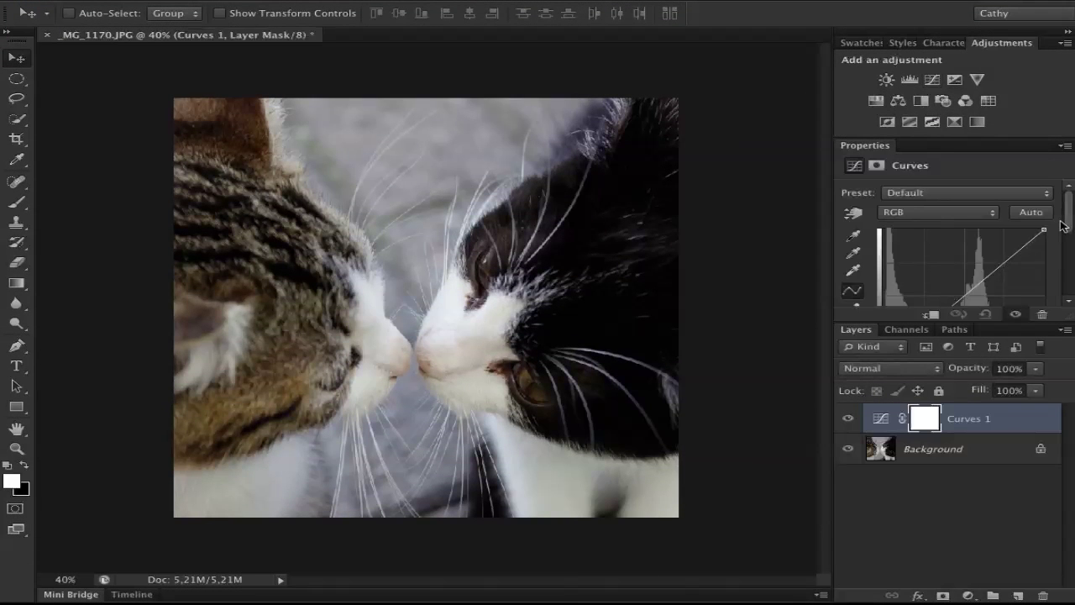
pyautogui.scroll(-5, 1060, 225)
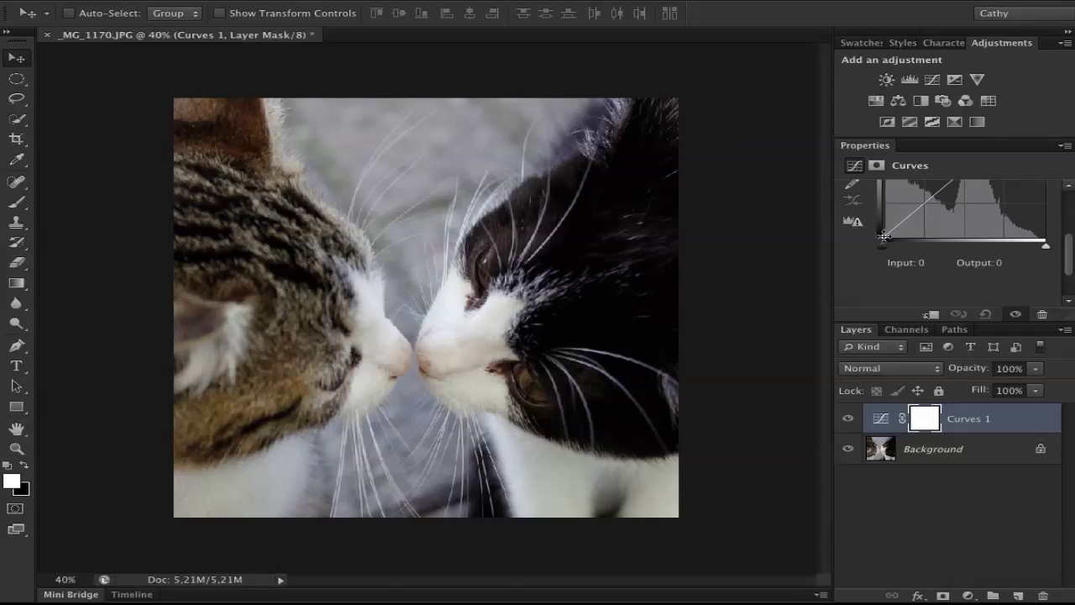
pyautogui.click(883, 235)
pyautogui.click(934, 262)
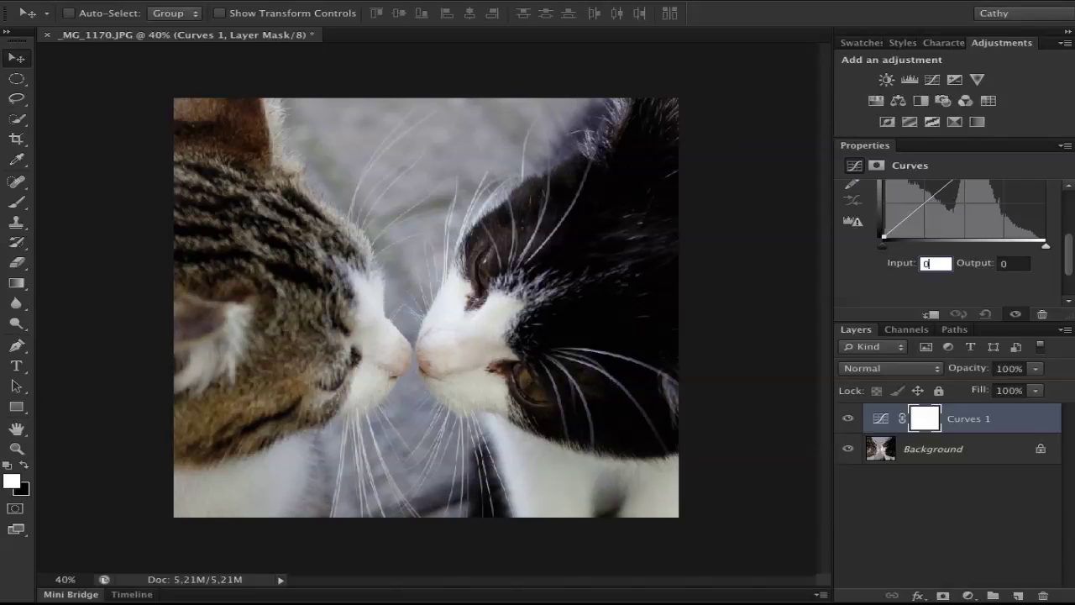
pyautogui.write('20')
pyautogui.press('Return')
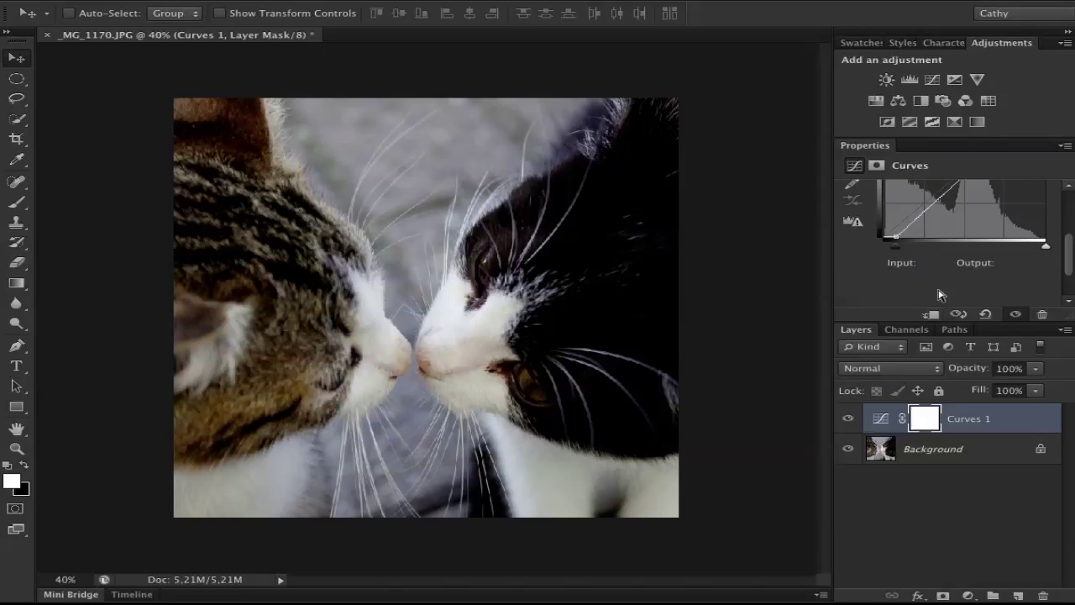
pyautogui.click(913, 504)
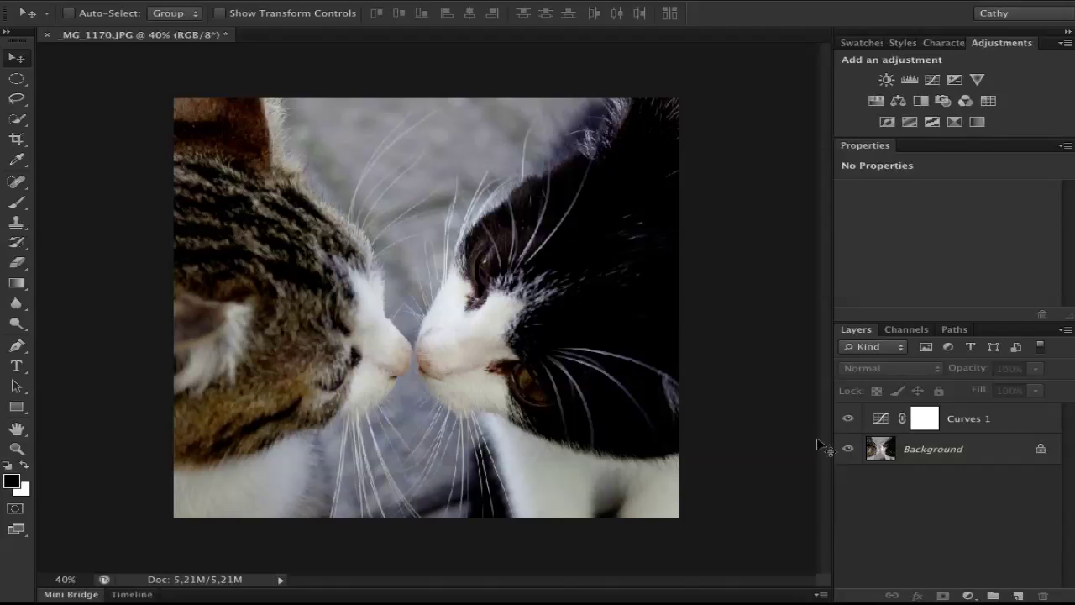
# Step: Delete the layer mask from the Curves 1 adjustment layer
pyautogui.rightClick(928, 416)
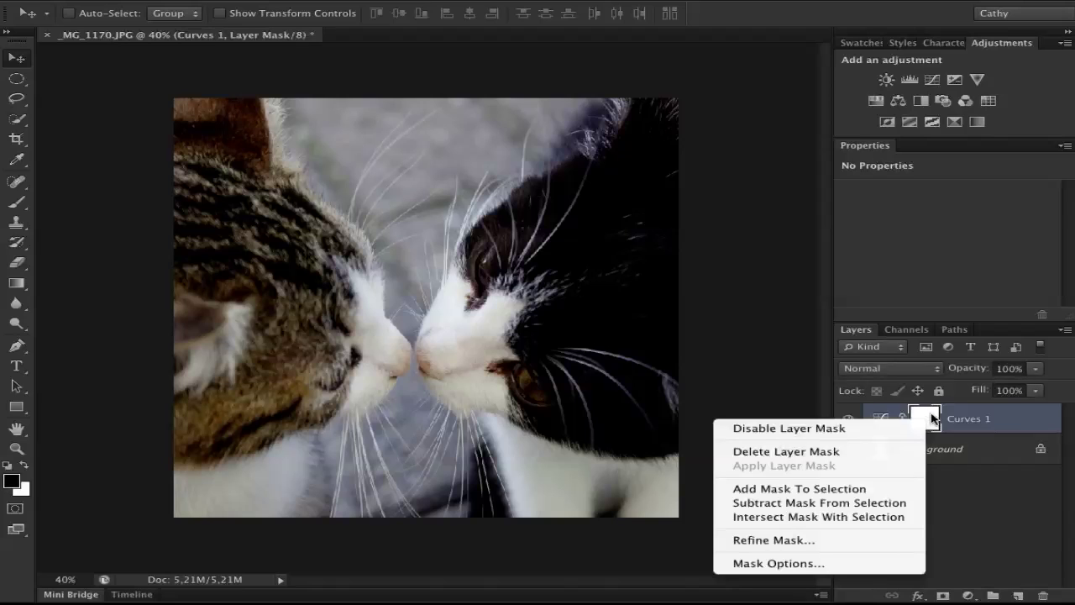
pyautogui.click(811, 451)
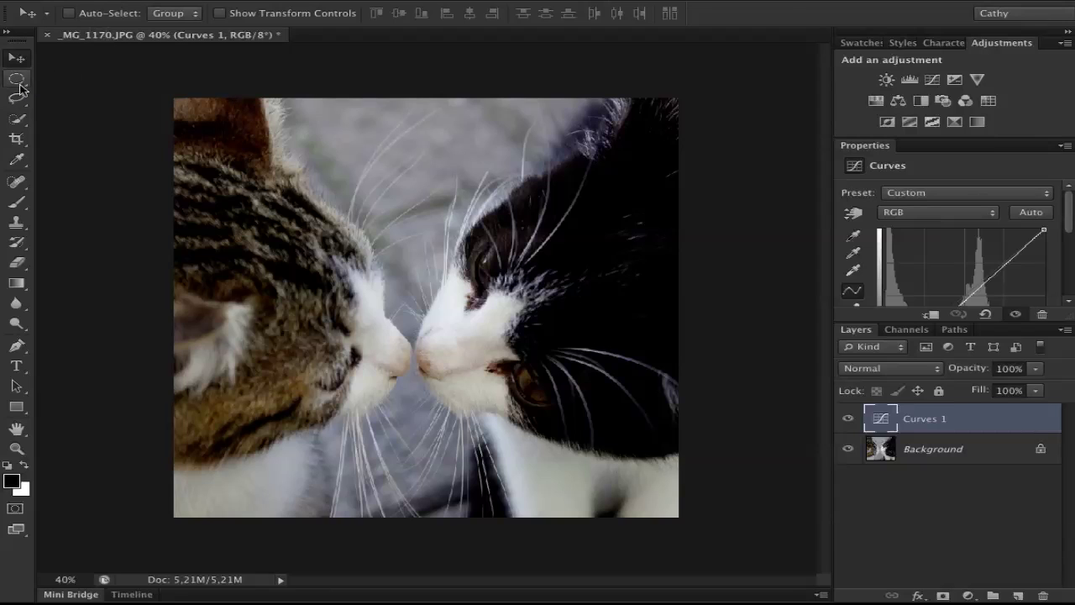
# Step: Draw a 20 px feathered elliptical selection across the whole photo
pyautogui.click(16, 79)
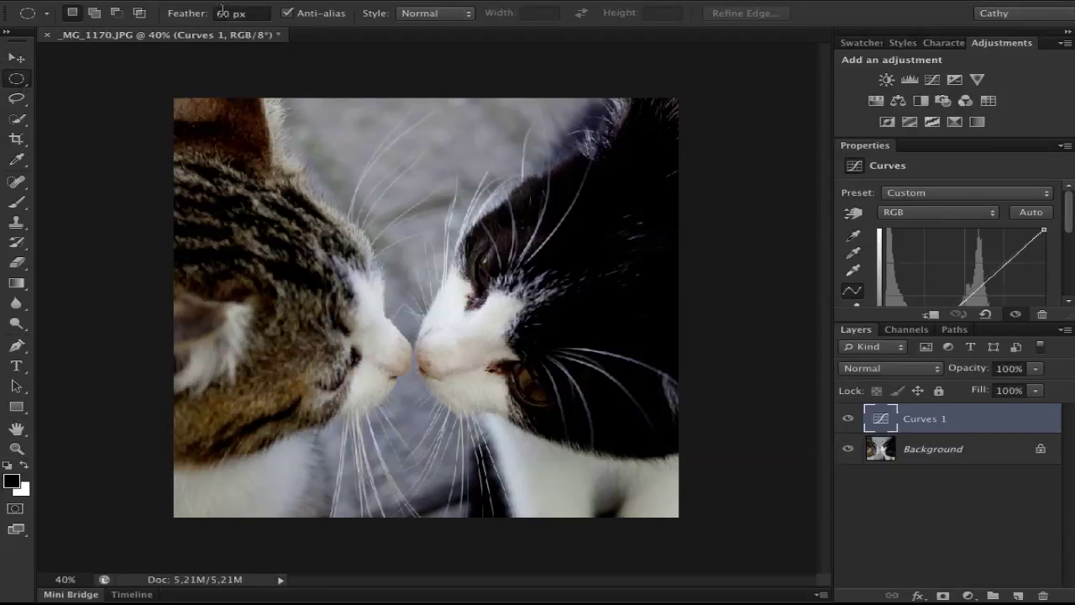
pyautogui.moveTo(221, 13); pyautogui.dragTo(216, 13)
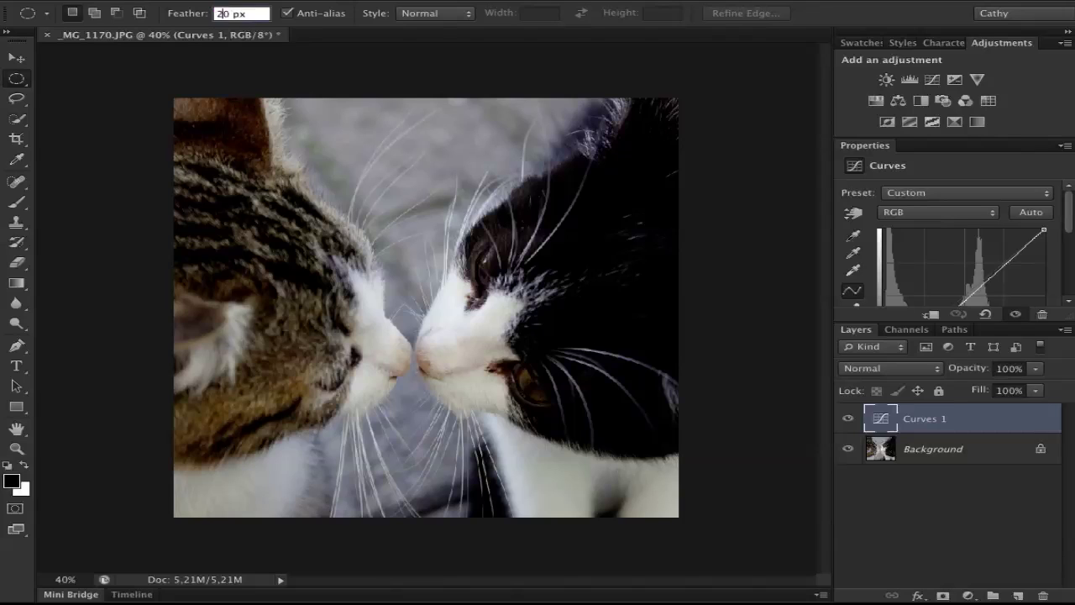
pyautogui.write('2')
pyautogui.moveTo(170, 96); pyautogui.dragTo(702, 478)
pyautogui.moveTo(514, 435); pyautogui.dragTo(531, 435)
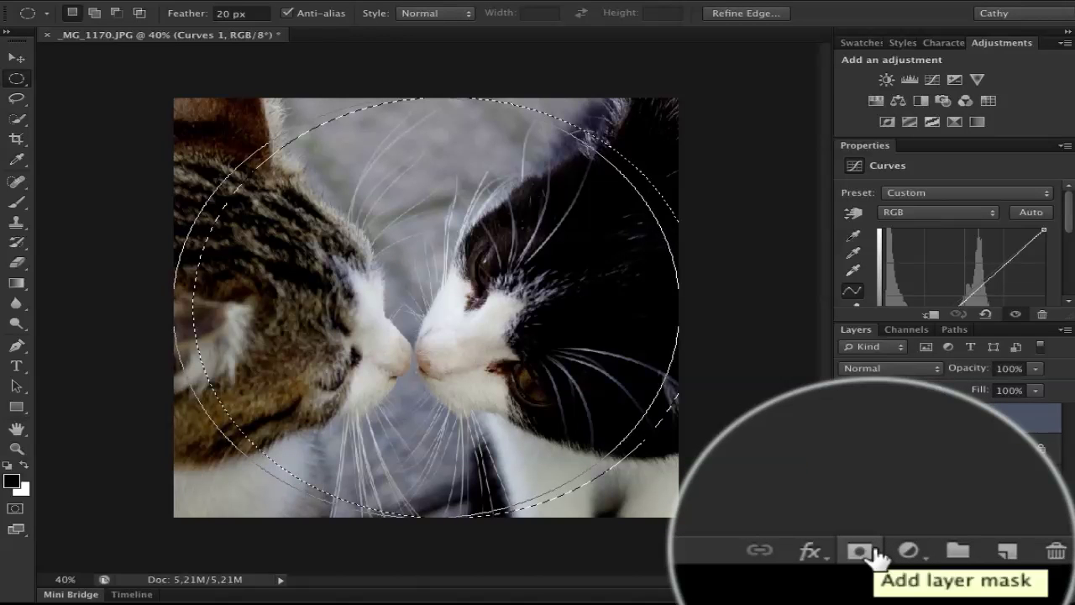
# Step: Turn the ellipse into Curves 1's layer mask and toggle the layer to compare corners
pyautogui.click(942, 596)
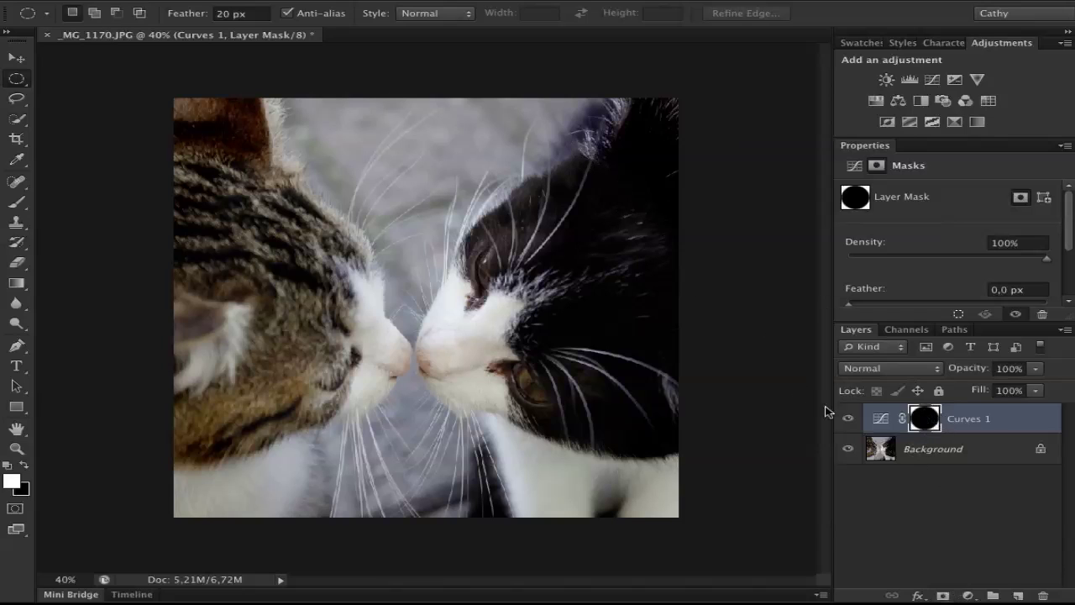
pyautogui.click(848, 418)
pyautogui.click(848, 419)
pyautogui.click(849, 418)
pyautogui.click(848, 419)
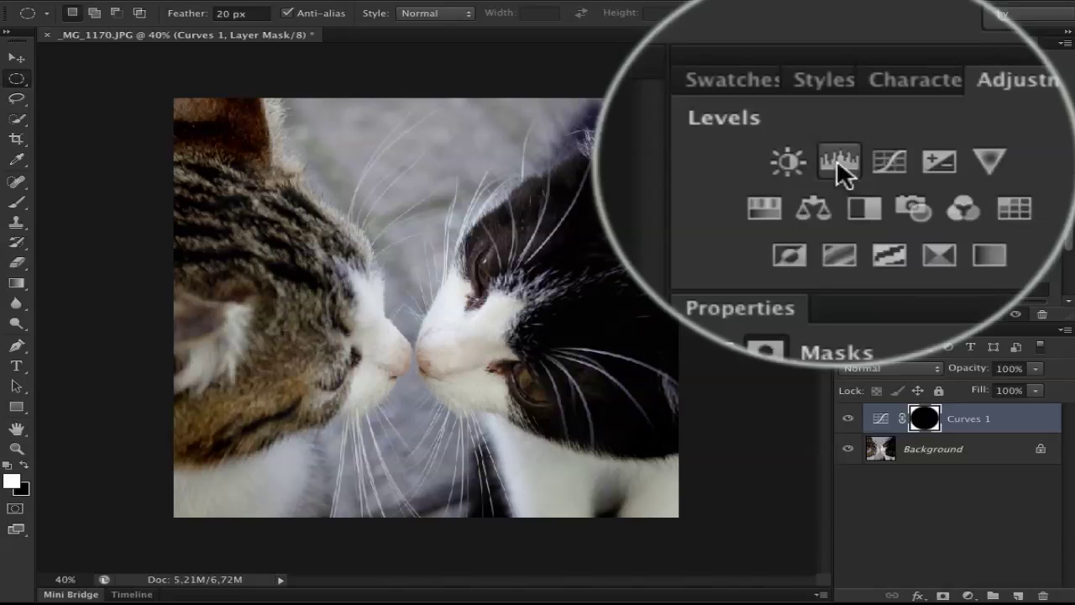
# Step: Add a Levels adjustment layer with its black input set to 10
pyautogui.click(836, 159)
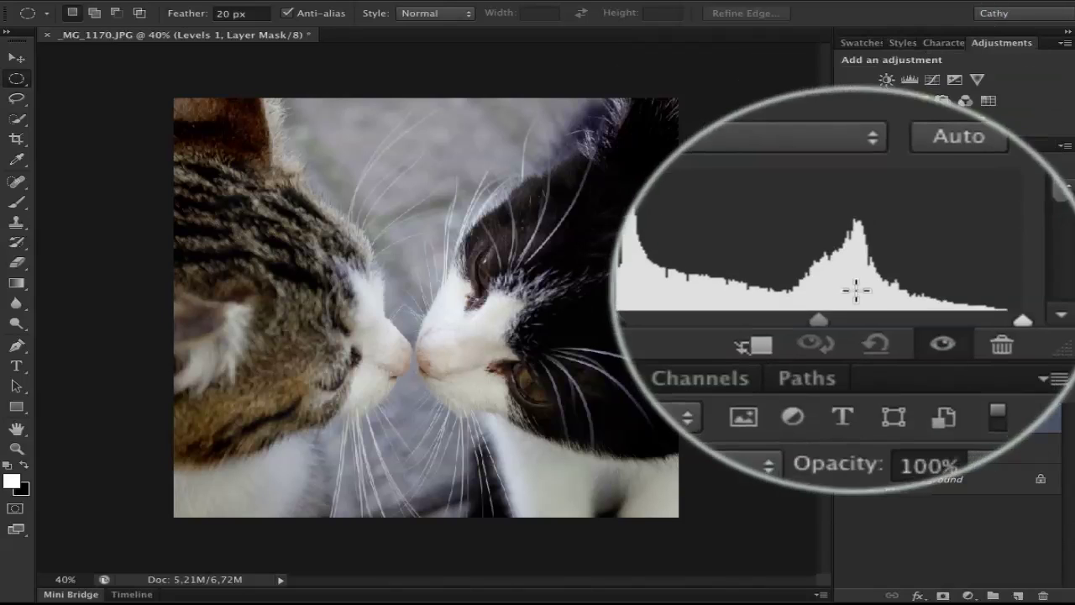
pyautogui.scroll(-2, 1070, 252)
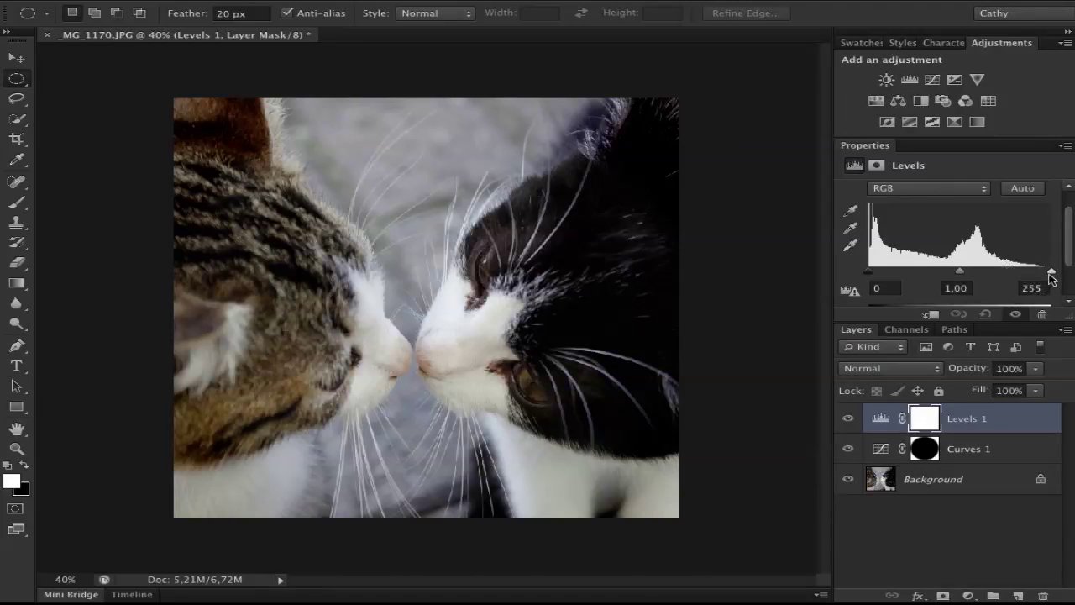
pyautogui.moveTo(1049, 273)
pyautogui.mouseDown()
pyautogui.moveTo(1031, 273)
pyautogui.moveTo(1057, 274)
pyautogui.mouseUp()
pyautogui.click(888, 287)
pyautogui.write('10')
pyautogui.press('Return')
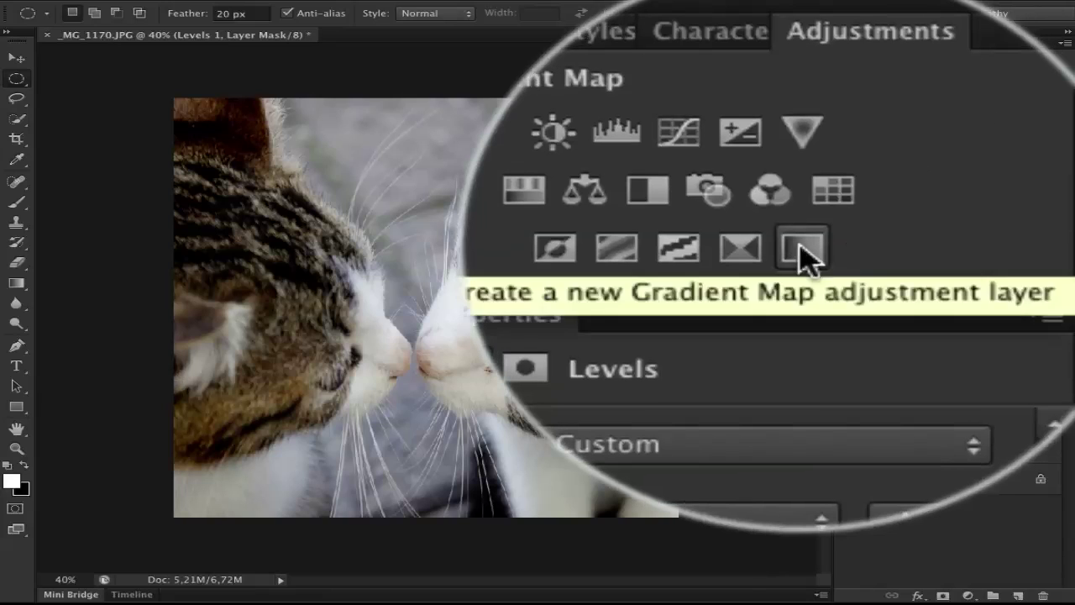
# Step: Add a Gradient Map and set its shadow stop to dark purple
pyautogui.click(976, 122)
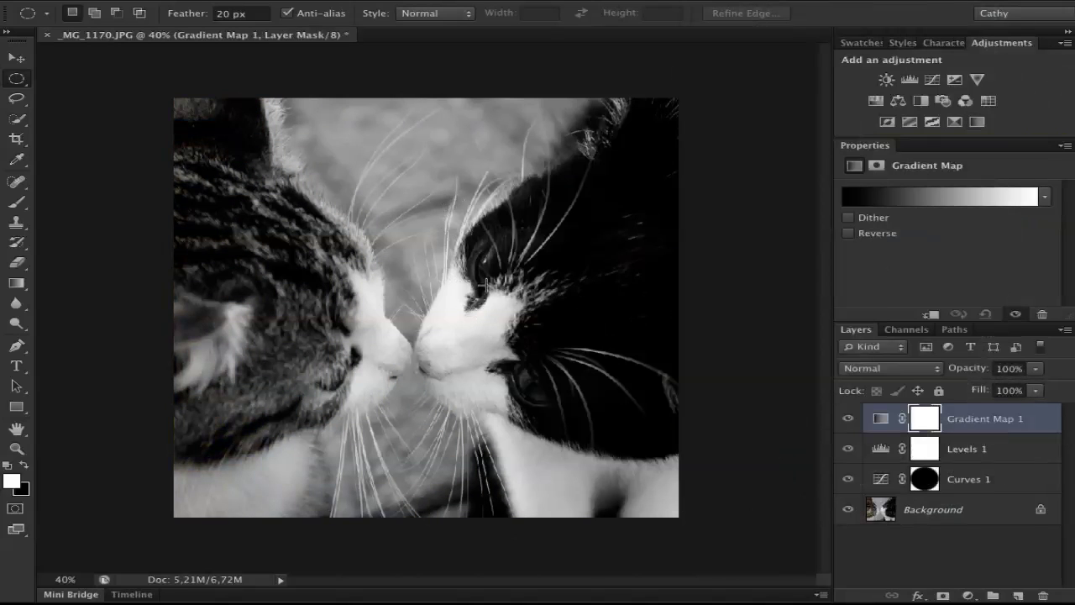
pyautogui.click(937, 194)
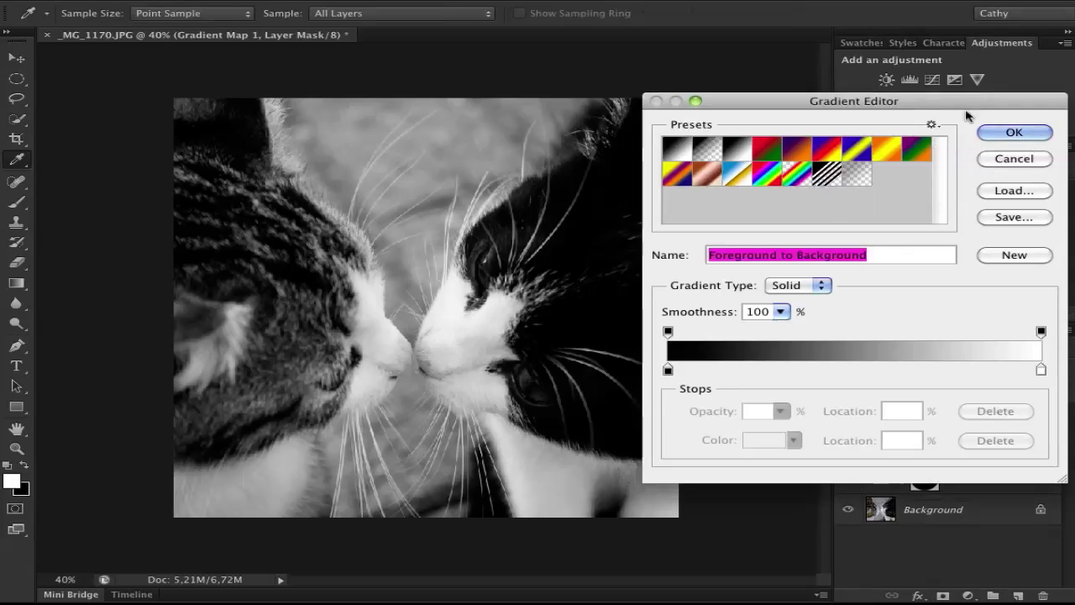
pyautogui.click(668, 370)
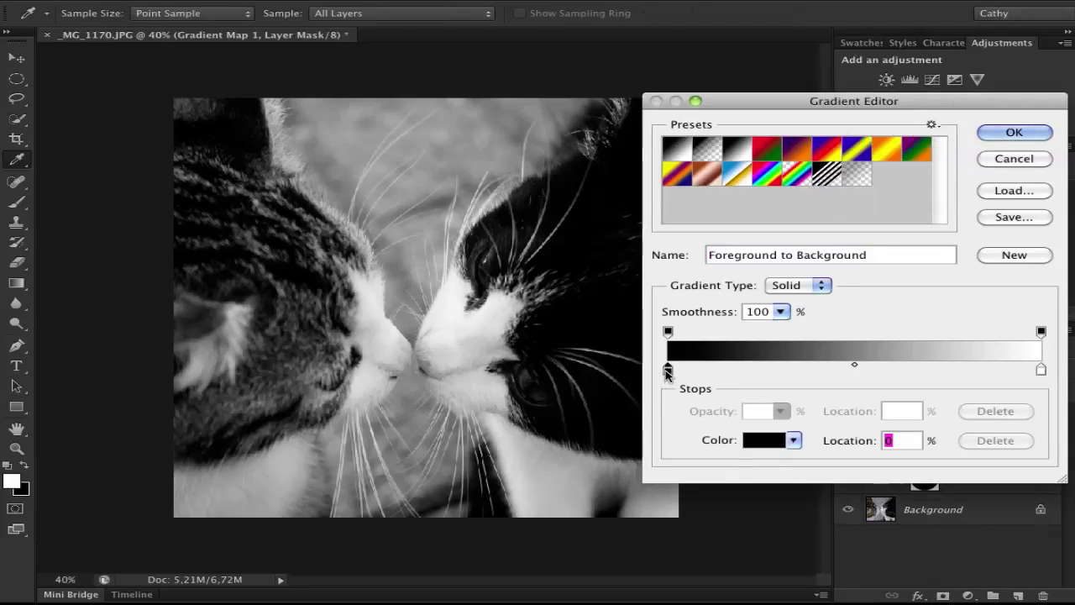
pyautogui.click(772, 445)
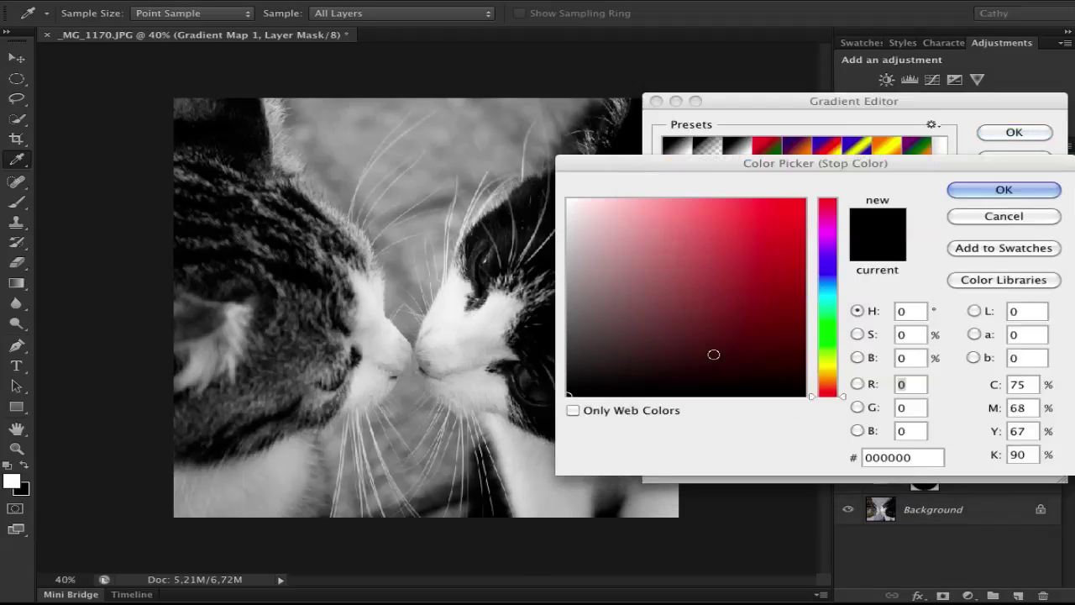
pyautogui.click(837, 245)
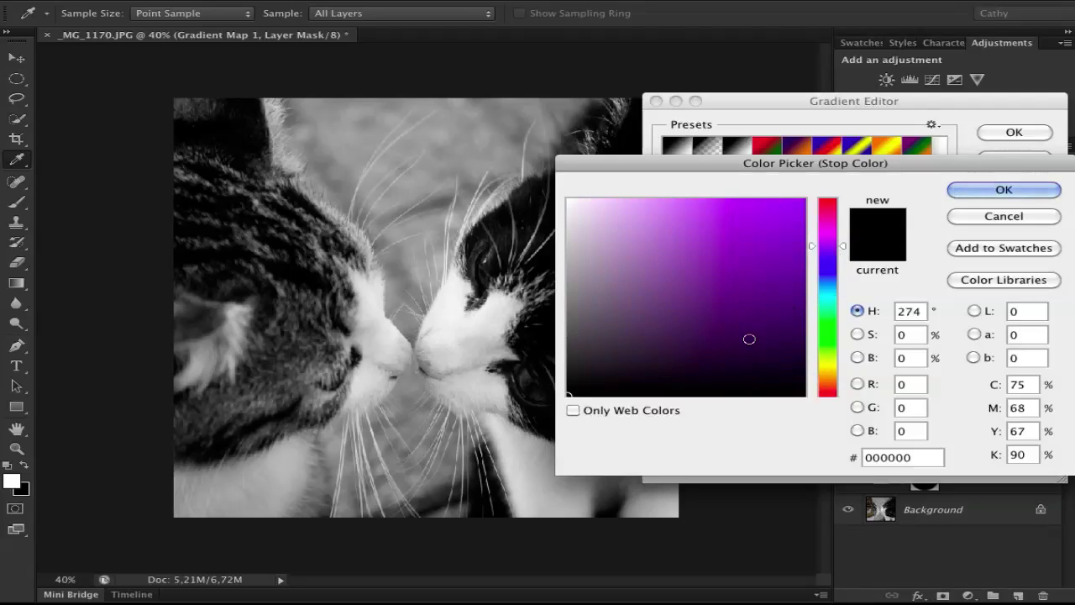
pyautogui.click(806, 342)
pyautogui.moveTo(806, 342); pyautogui.dragTo(802, 363)
pyautogui.click(1004, 191)
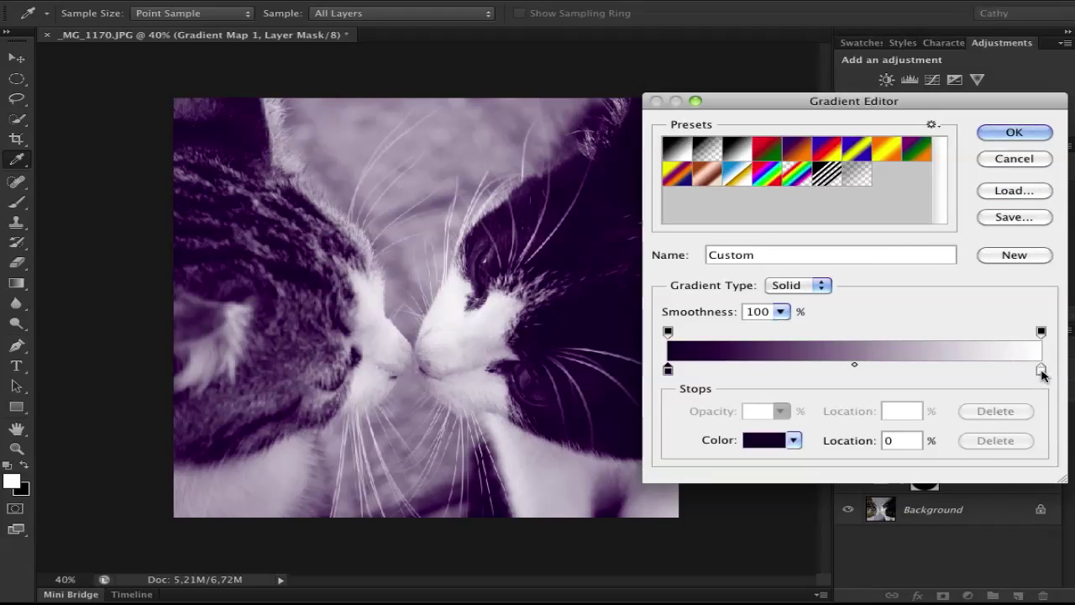
# Step: Set the highlight stop to light orange-yellow and lower the gradient map to 70% opacity
pyautogui.click(1040, 370)
pyautogui.click(766, 440)
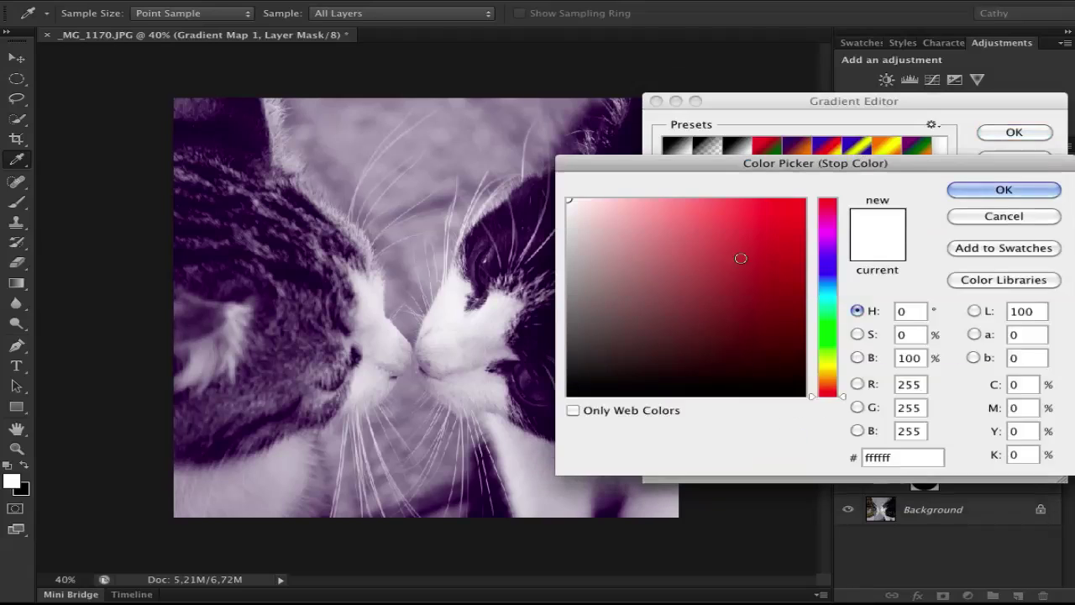
pyautogui.moveTo(830, 384); pyautogui.dragTo(833, 376)
pyautogui.moveTo(708, 211); pyautogui.dragTo(698, 195)
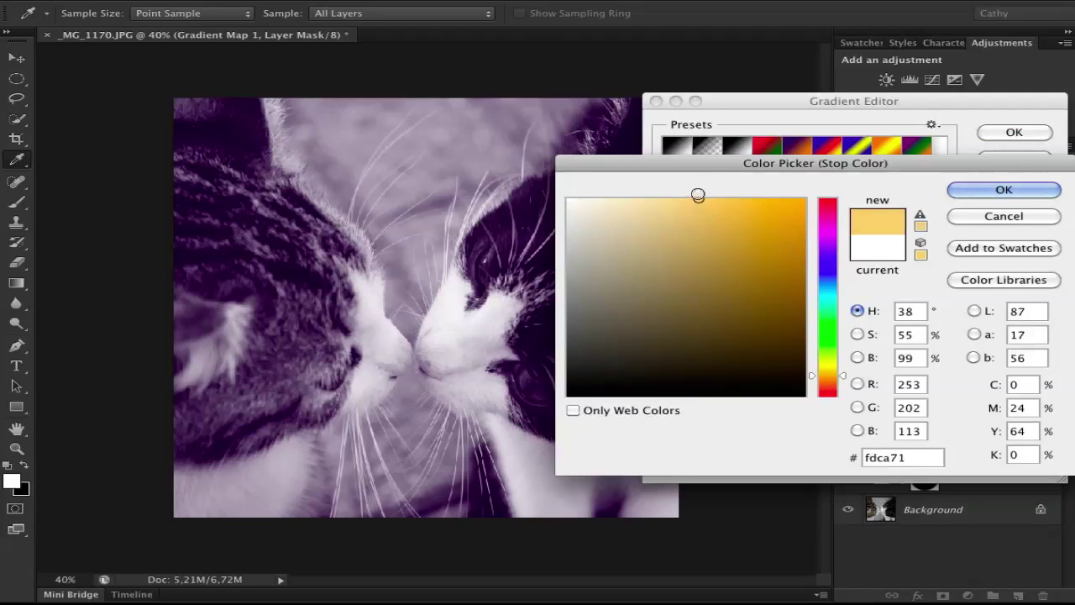
pyautogui.click(1019, 191)
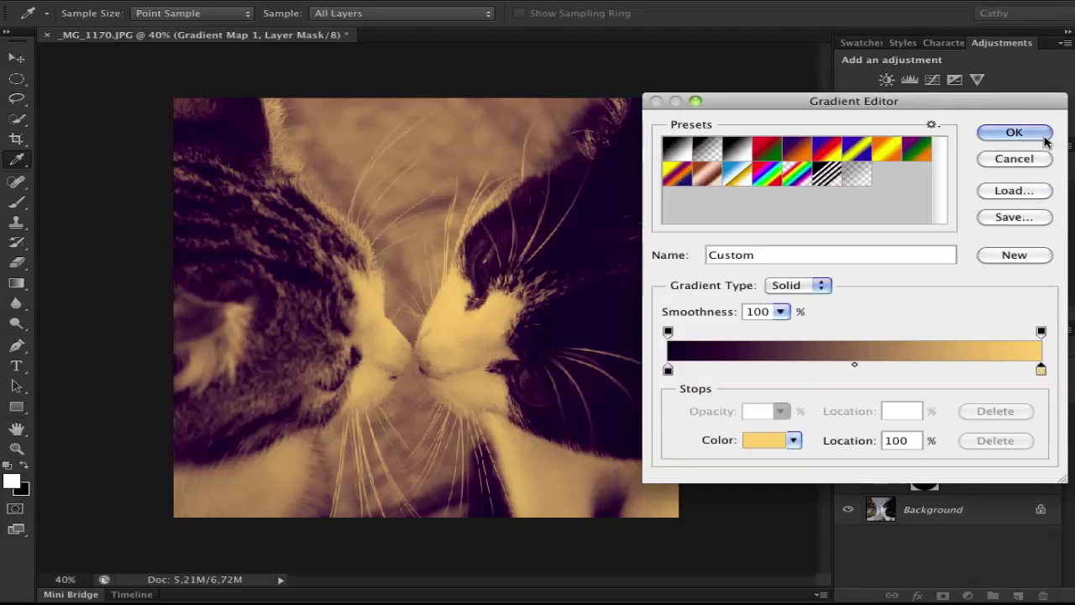
pyautogui.click(1014, 132)
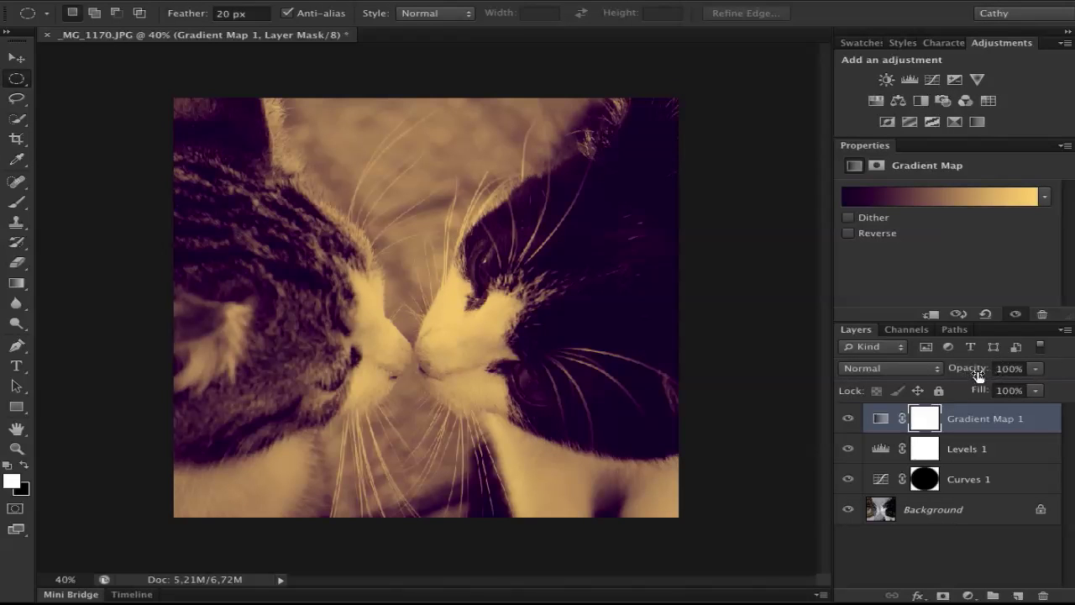
pyautogui.moveTo(979, 375); pyautogui.dragTo(952, 374)
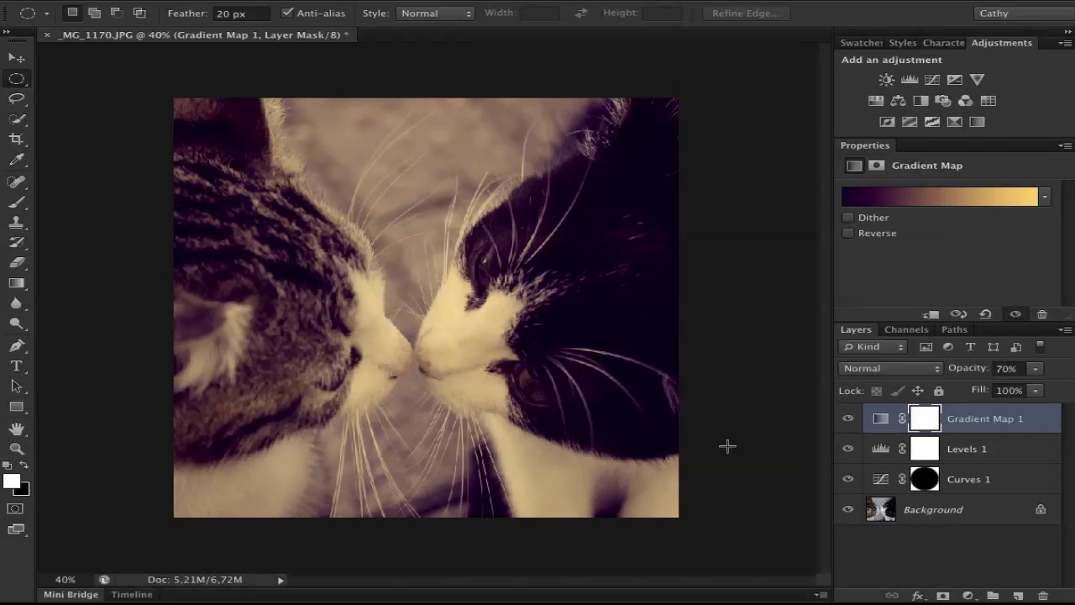
pyautogui.click(983, 560)
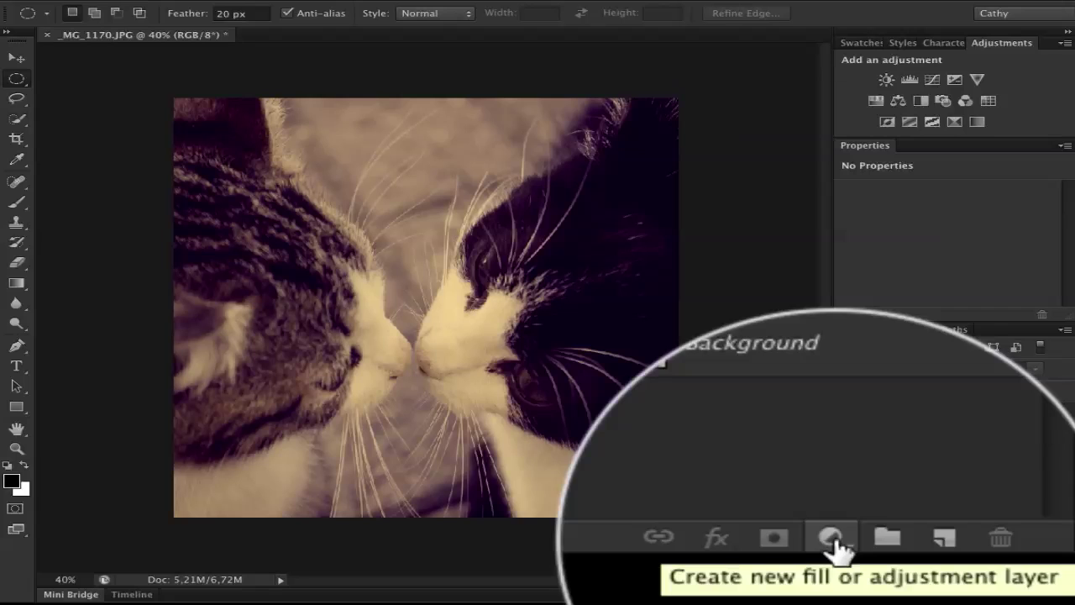
# Step: Add a Solid Color fill layer in dark grey 161616
pyautogui.click(968, 595)
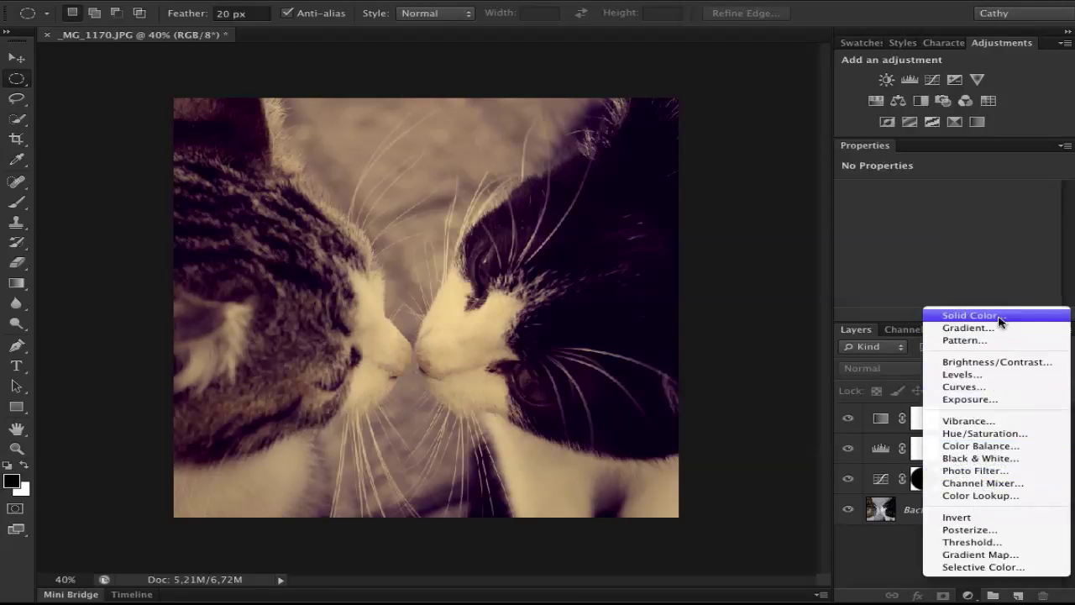
pyautogui.click(1000, 321)
pyautogui.click(572, 376)
pyautogui.click(569, 379)
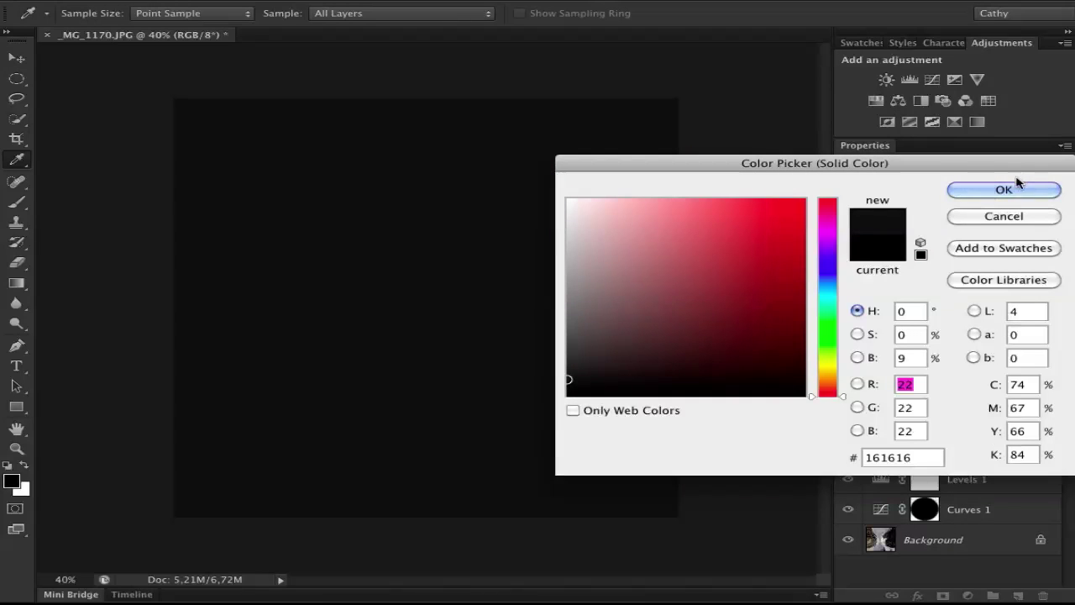
pyautogui.click(1012, 189)
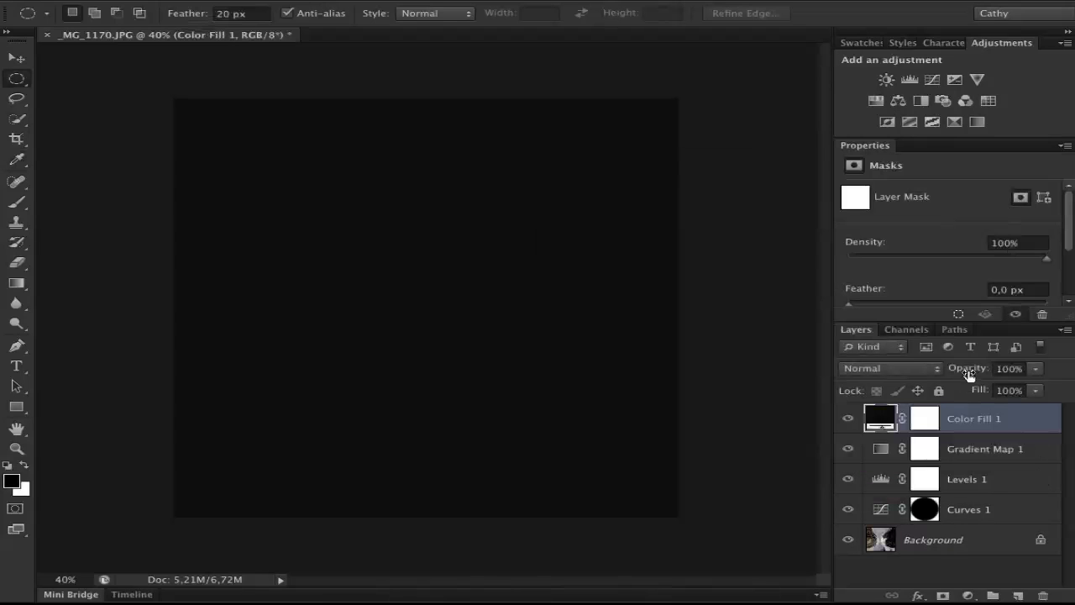
# Step: Set Color Fill 1 to Screen blending at 25% opacity and compare it on and off
pyautogui.moveTo(970, 374); pyautogui.dragTo(903, 375)
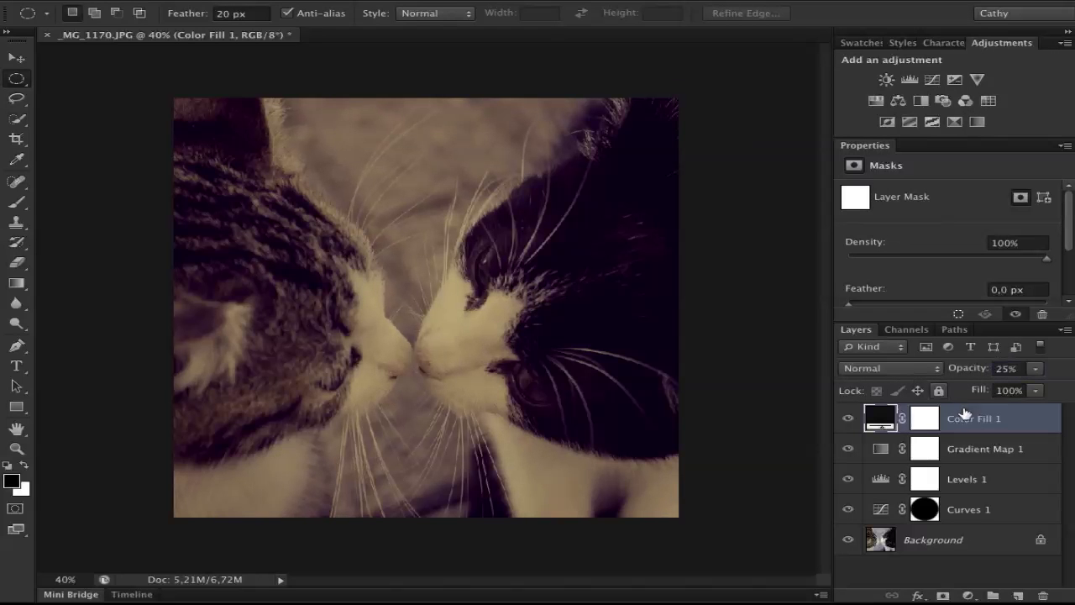
pyautogui.click(921, 367)
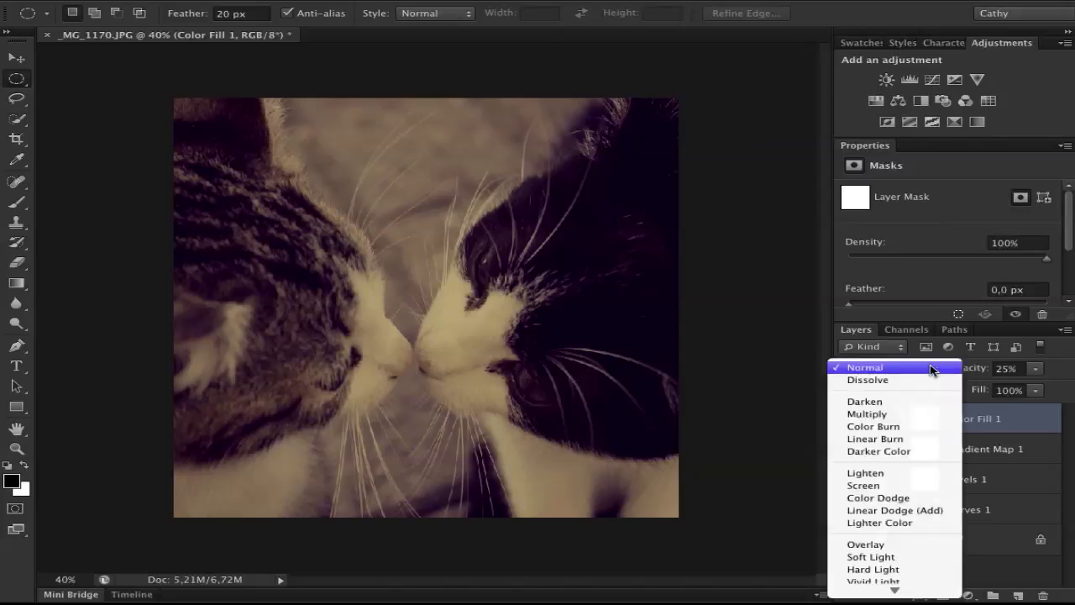
pyautogui.click(921, 485)
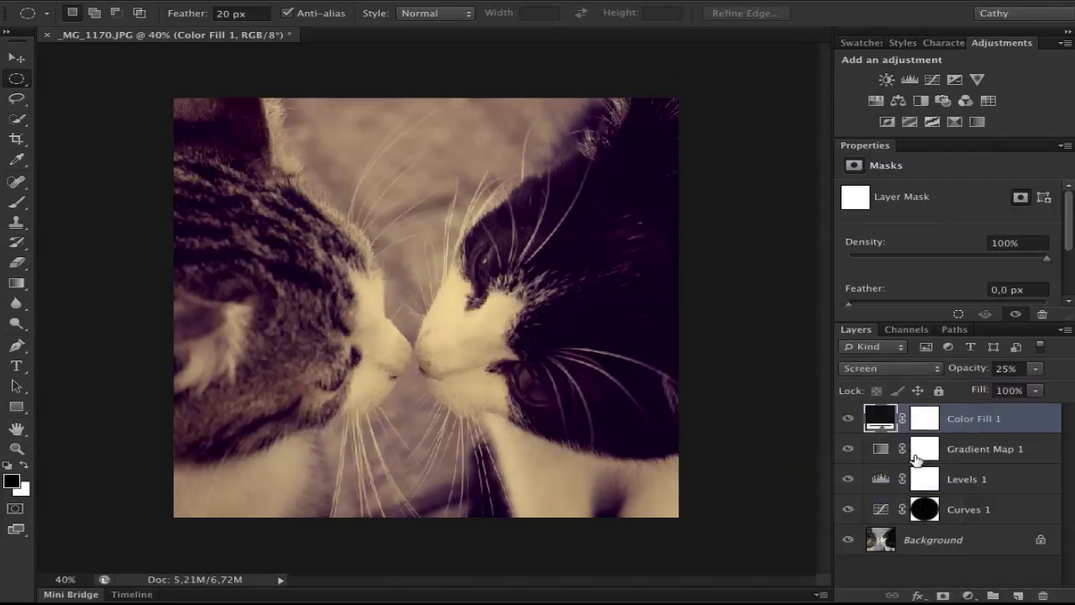
pyautogui.click(848, 419)
pyautogui.click(848, 420)
pyautogui.click(848, 420)
pyautogui.click(848, 419)
pyautogui.click(848, 419)
pyautogui.click(848, 420)
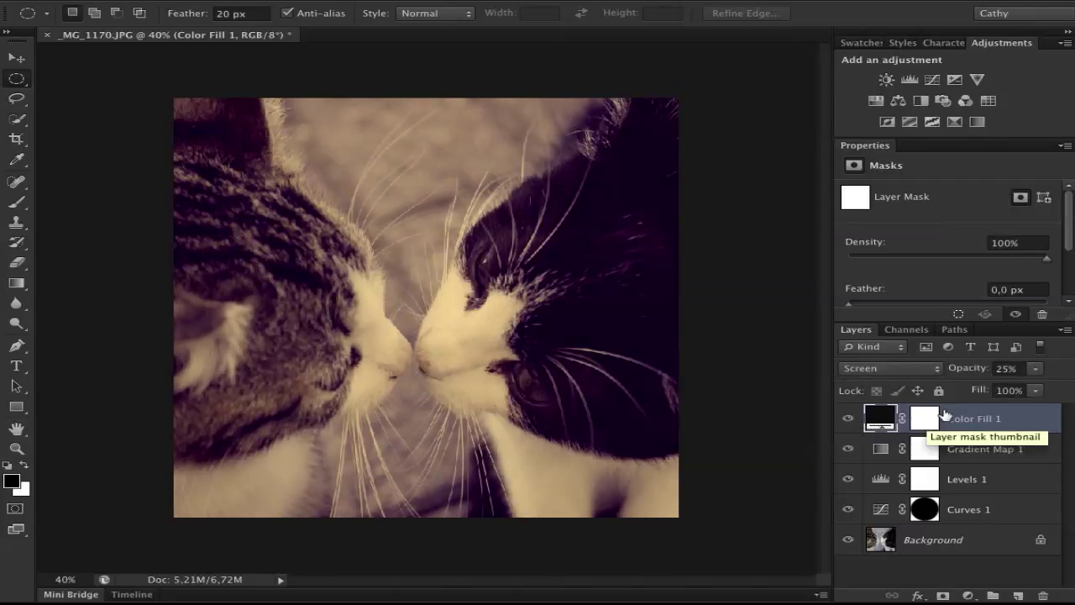
pyautogui.rightClick(920, 423)
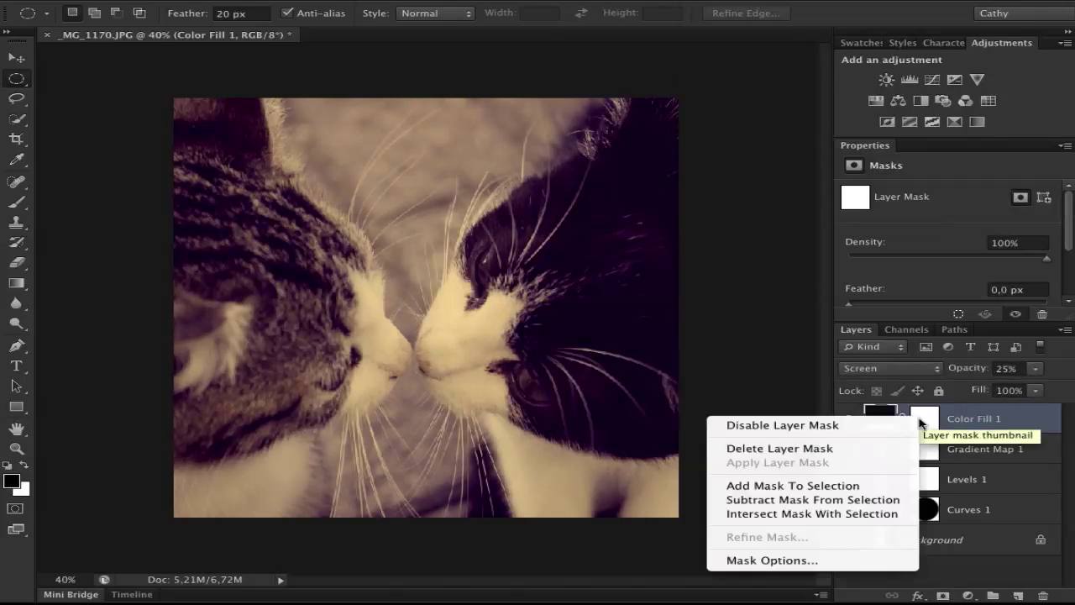
# Step: Replace Color Fill 1's mask with the Curves 1 circular mask, unlinked from the fill
pyautogui.click(880, 450)
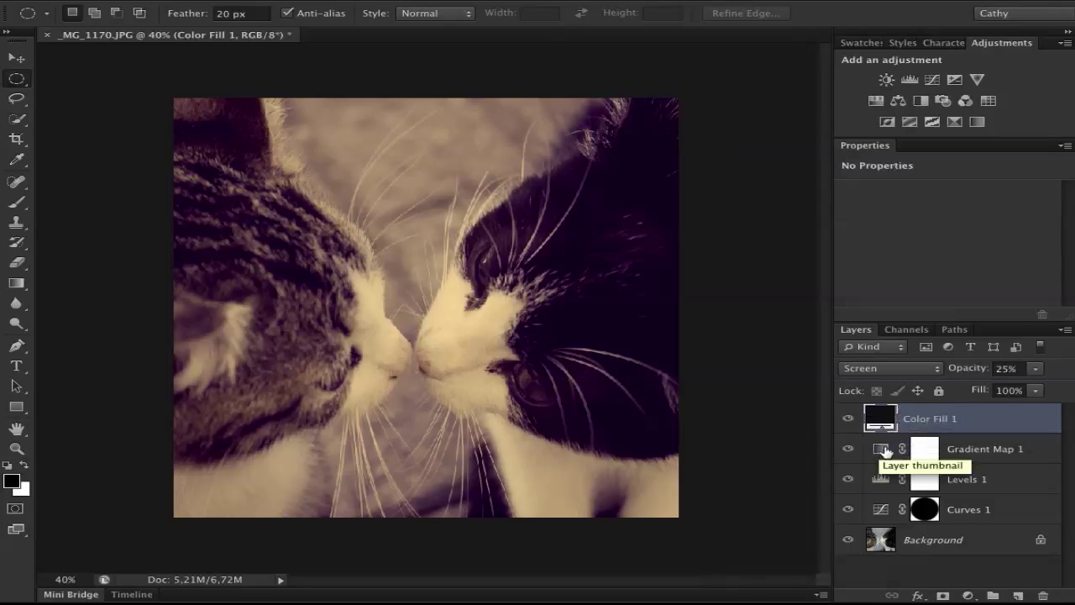
pyautogui.click(927, 514)
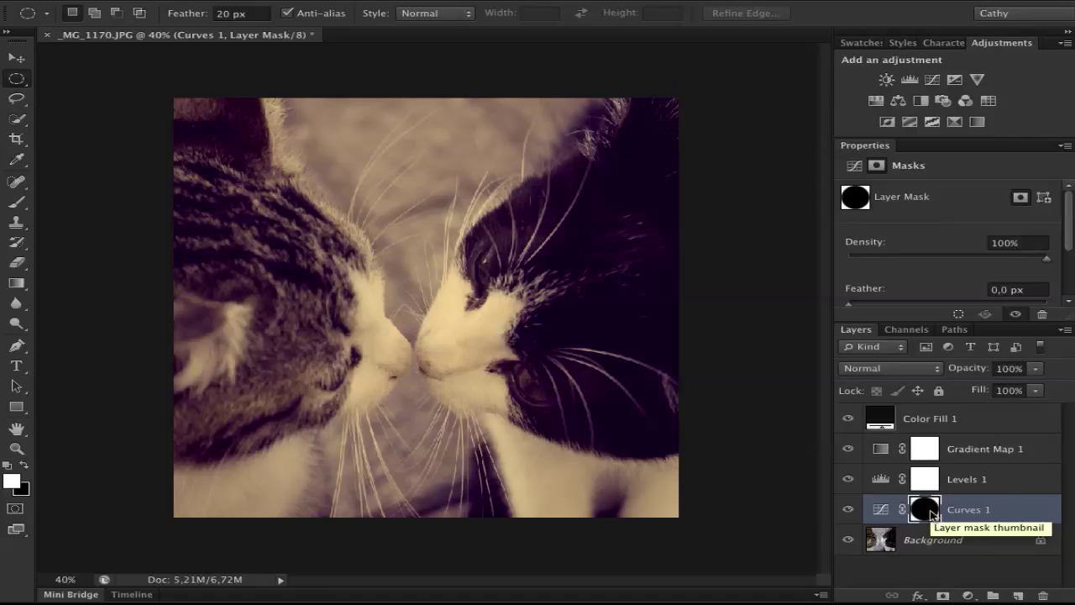
pyautogui.keyDown('ctrl'); pyautogui.click(932, 512); pyautogui.keyUp('ctrl')
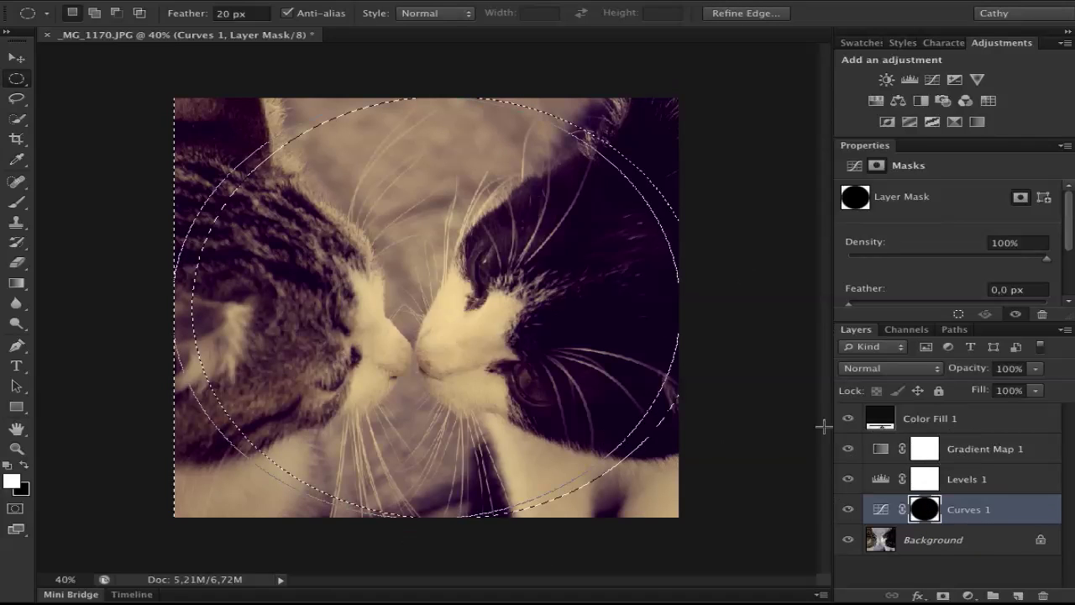
pyautogui.click(970, 418)
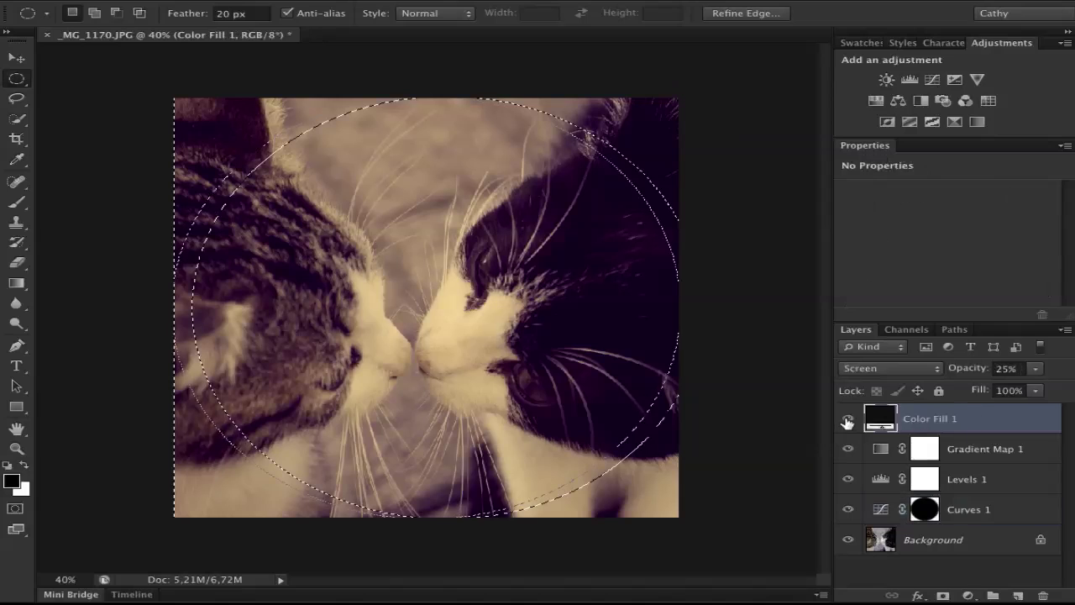
pyautogui.click(943, 595)
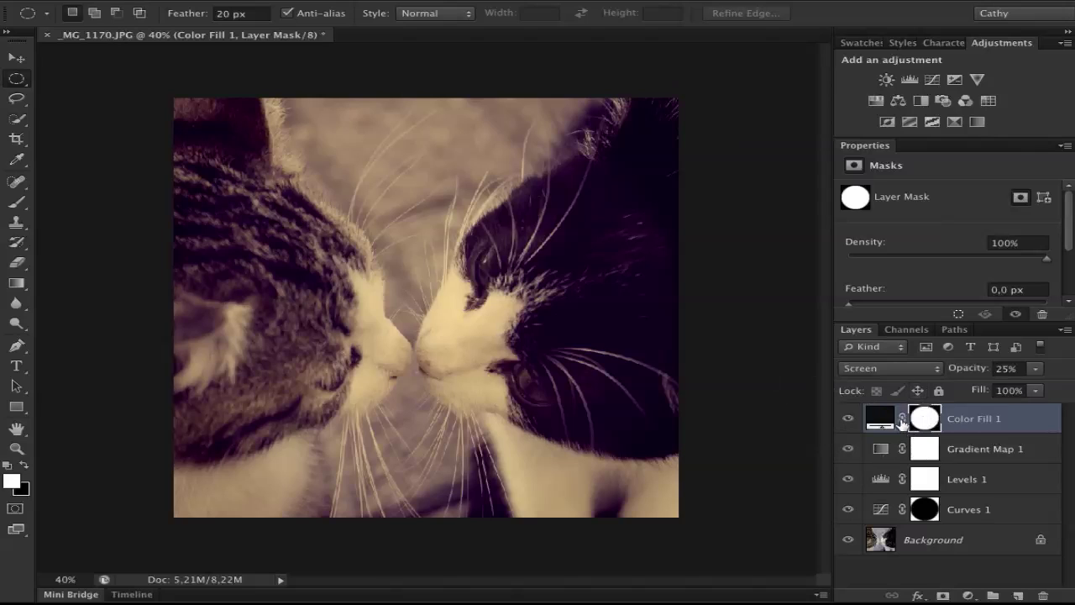
pyautogui.click(901, 420)
# Step: Scale Color Fill 1's mask to about 112% and set the elliptical marquee feather to 60 px
pyautogui.hotkey('ctrl', 't')
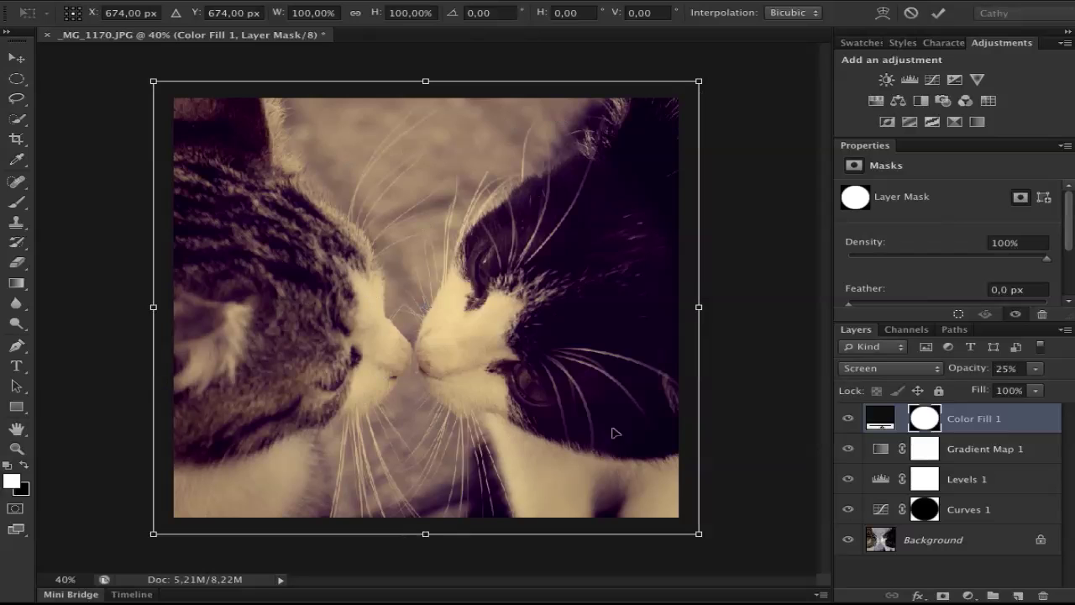
pyautogui.click(189, 0)
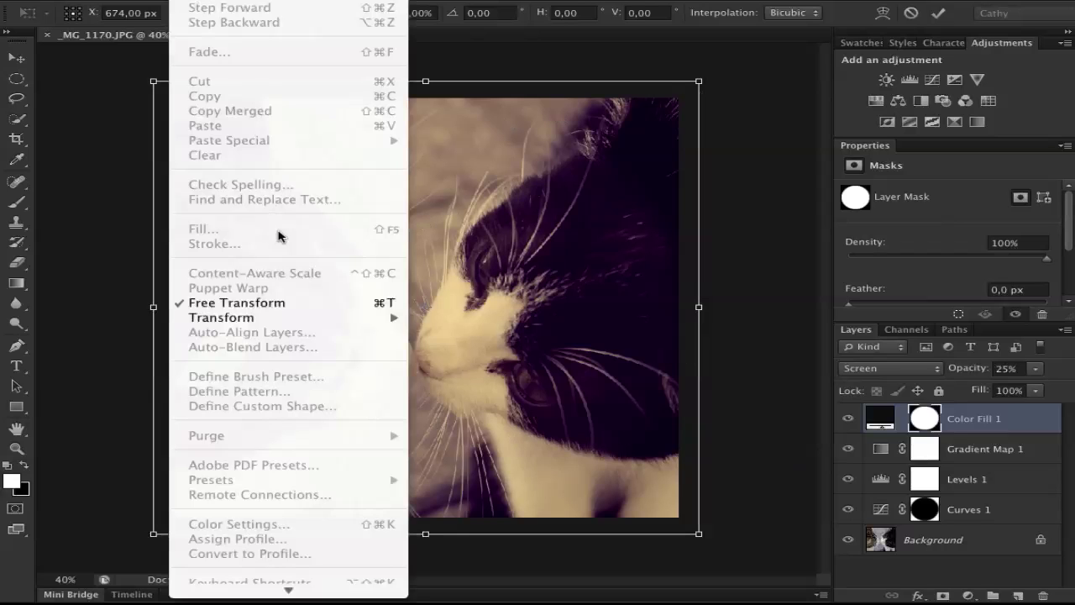
pyautogui.moveTo(250, 322)
pyautogui.click(439, 346)
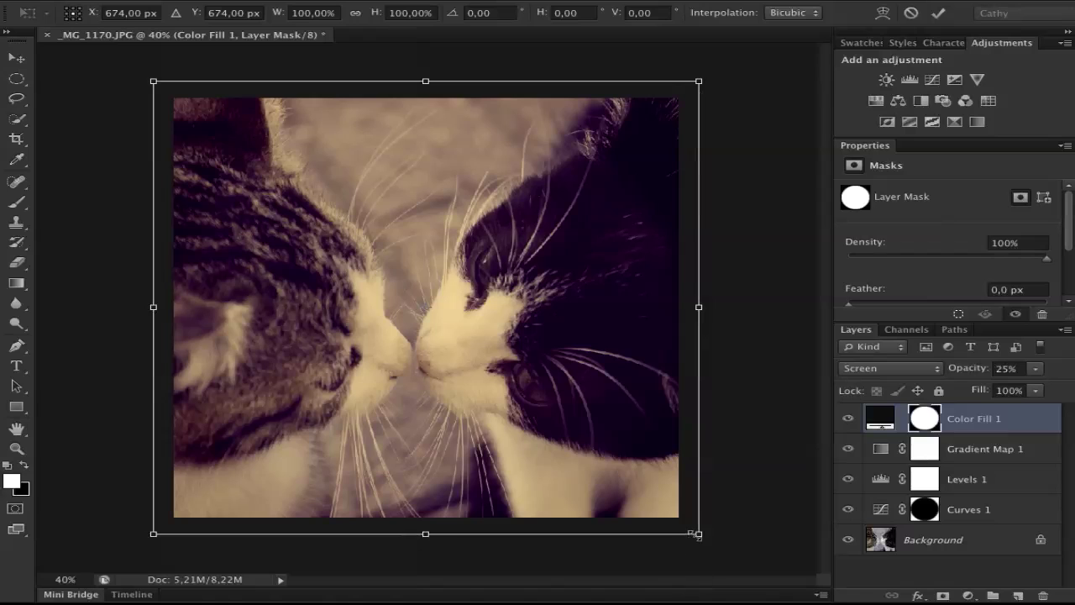
pyautogui.moveTo(698, 532); pyautogui.dragTo(734, 559)
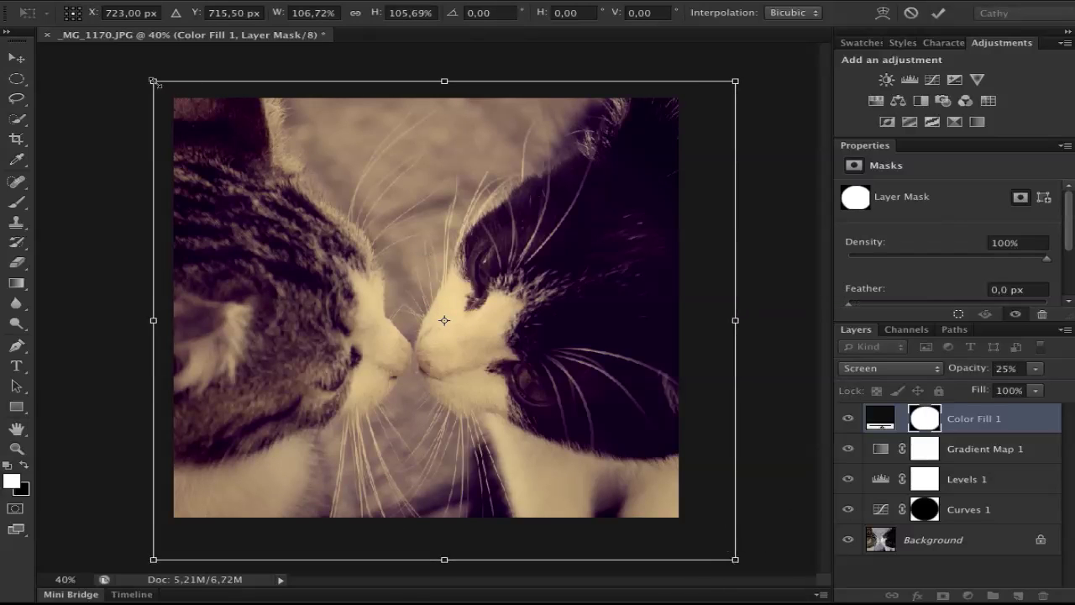
pyautogui.moveTo(153, 81); pyautogui.dragTo(119, 55)
pyautogui.press('Return')
pyautogui.press('m')
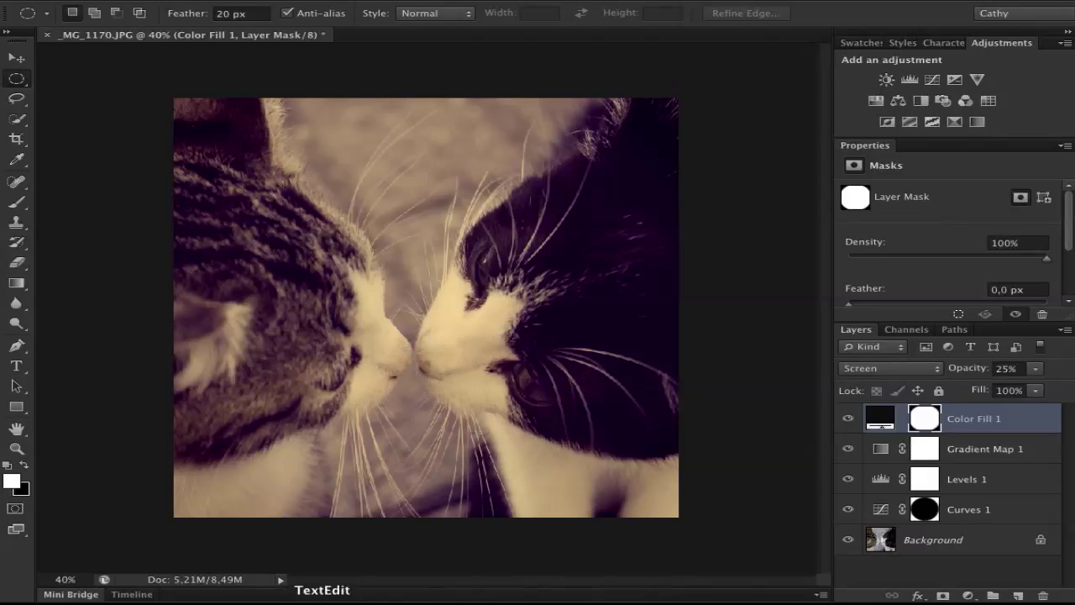
pyautogui.write('60')
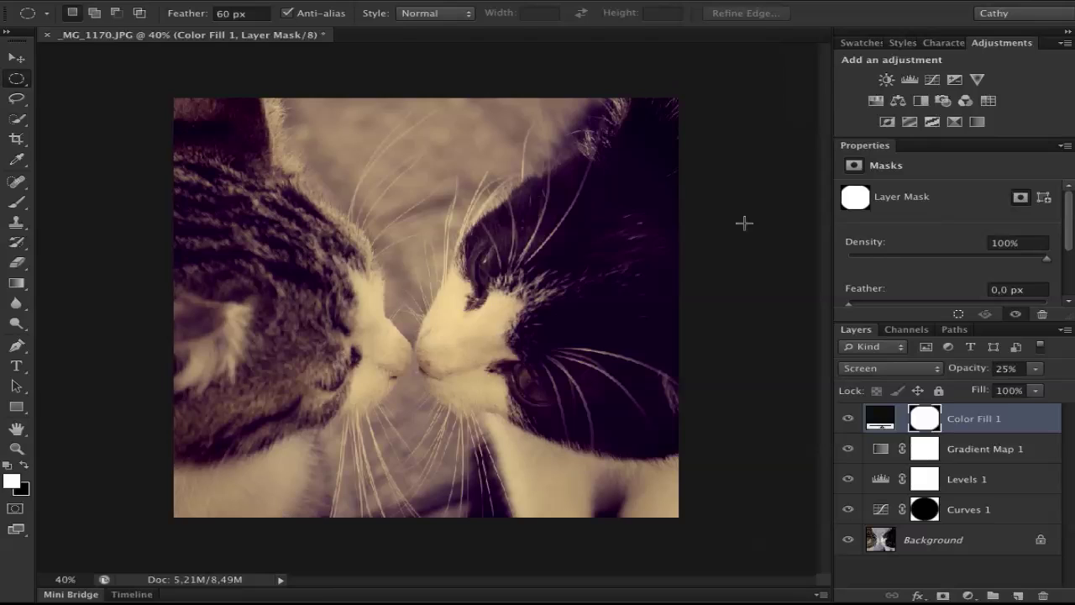
# Step: Add a Solid Color fill layer in a slightly reddish orange, e37b00
pyautogui.click(966, 596)
pyautogui.press('Escape')
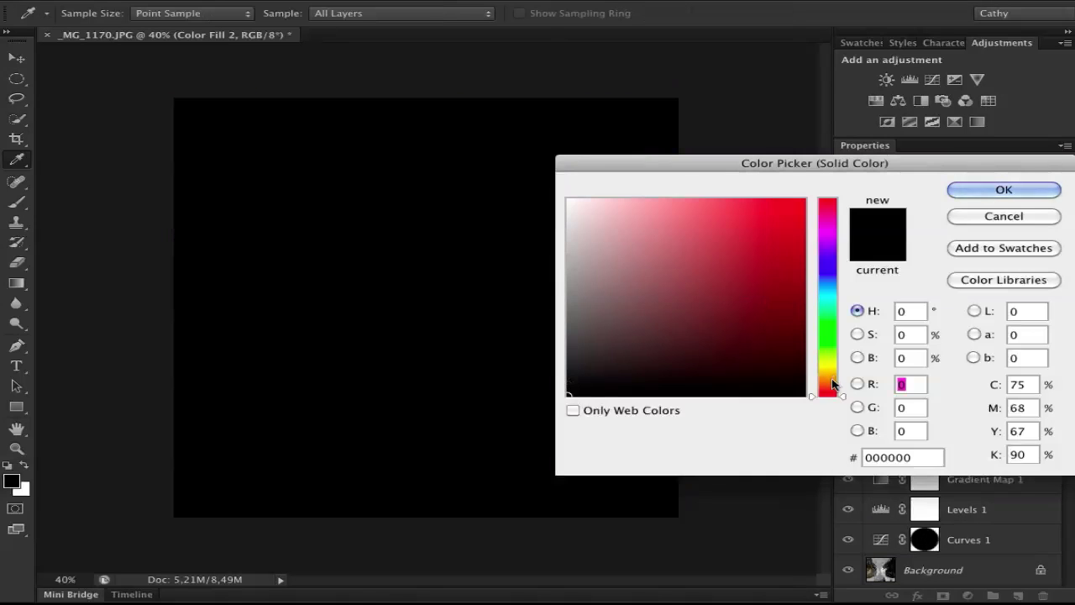
pyautogui.moveTo(831, 378); pyautogui.dragTo(832, 376)
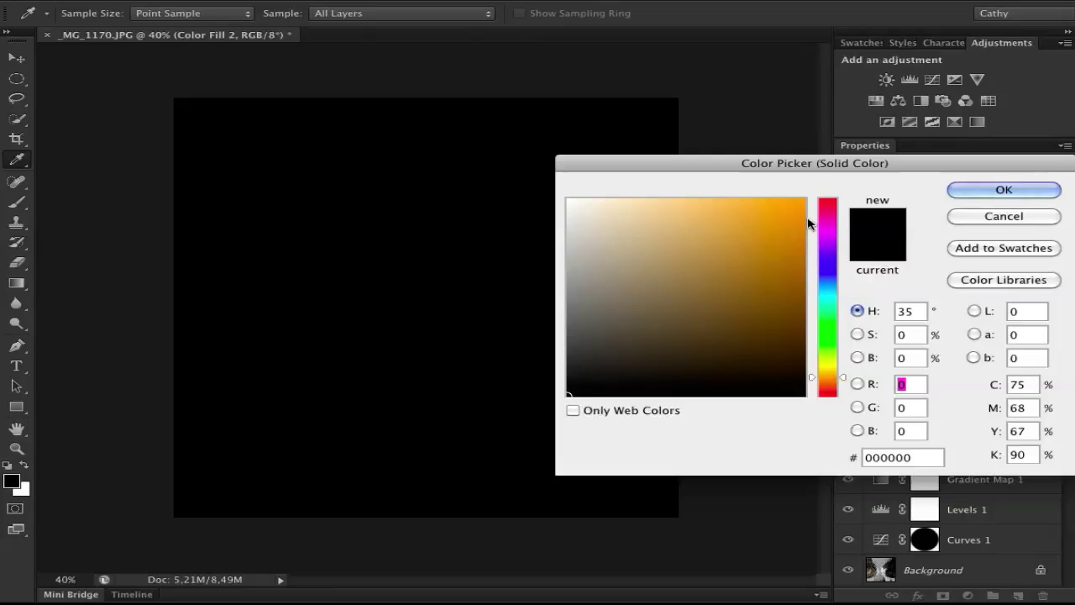
pyautogui.moveTo(799, 211); pyautogui.dragTo(807, 220)
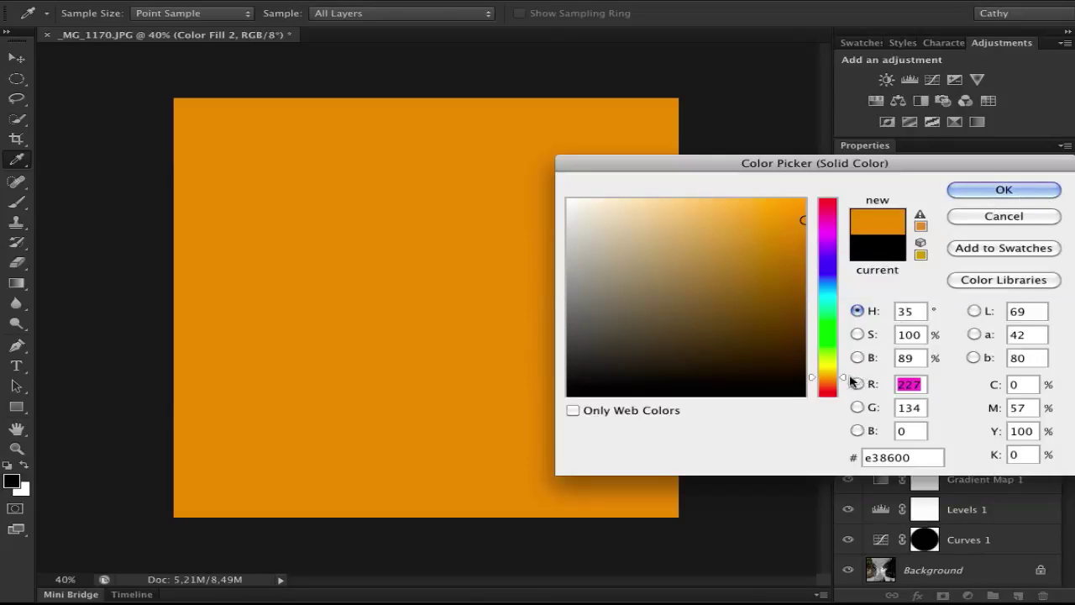
pyautogui.moveTo(849, 380); pyautogui.dragTo(850, 380)
pyautogui.click(1021, 190)
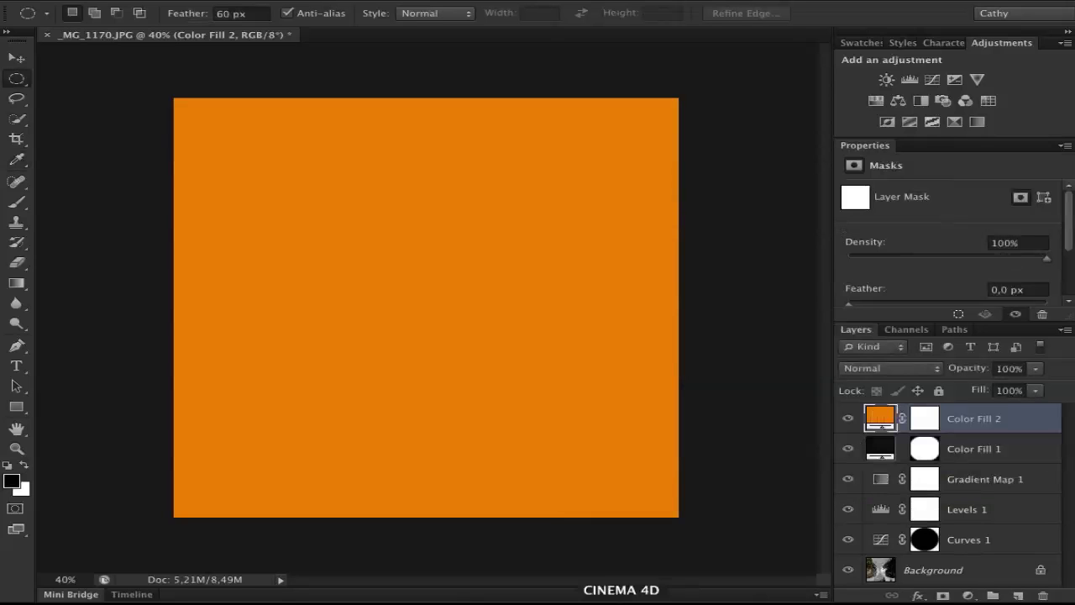
# Step: Delete the orange fill's layer mask and set its blend mode to Color Dodge
pyautogui.rightClick(921, 424)
pyautogui.click(906, 450)
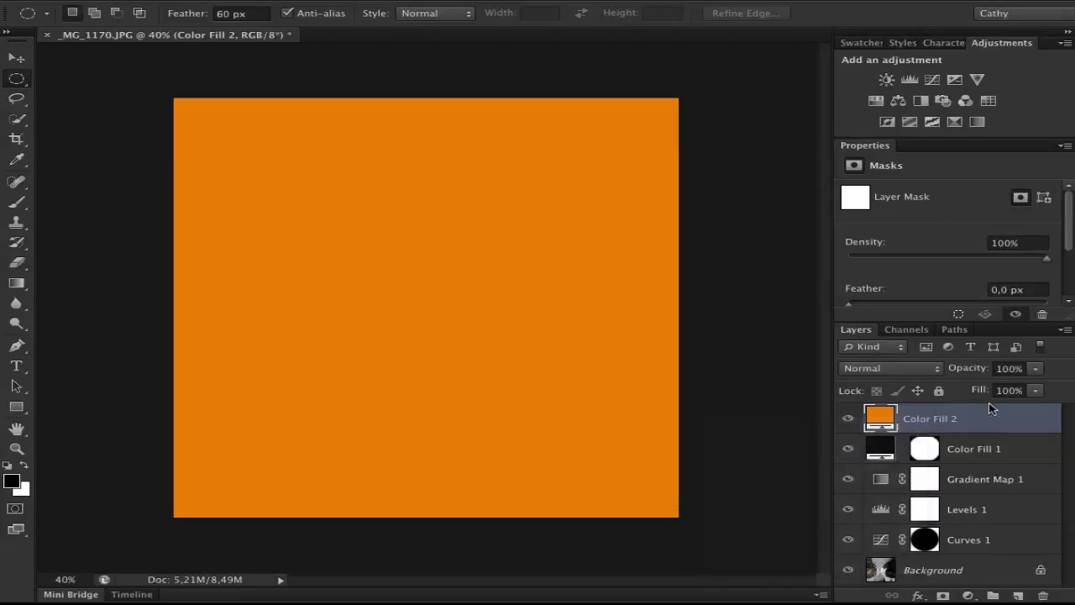
pyautogui.click(938, 369)
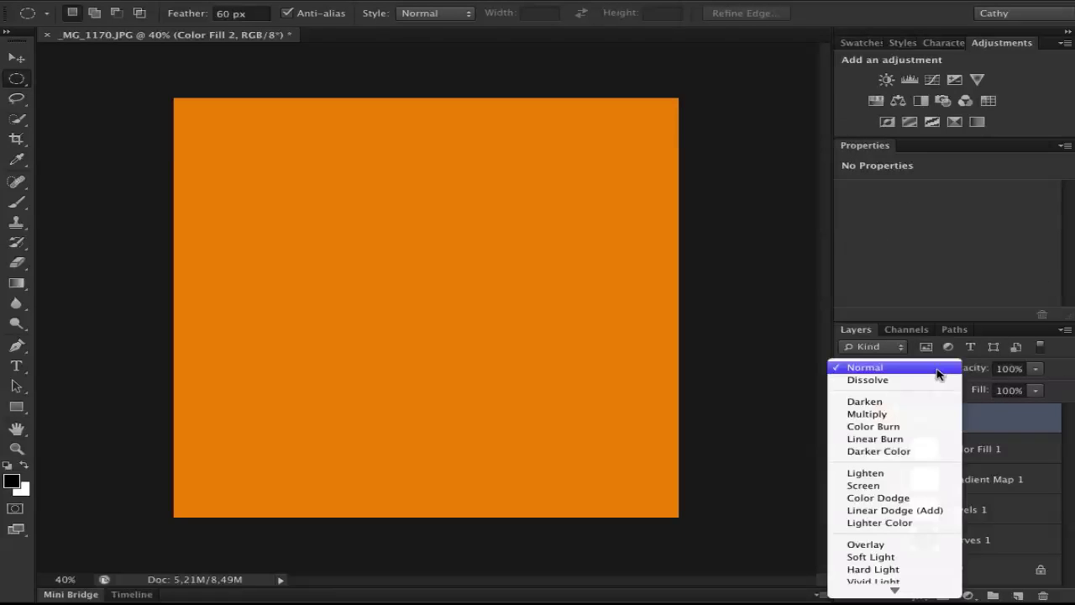
pyautogui.click(933, 498)
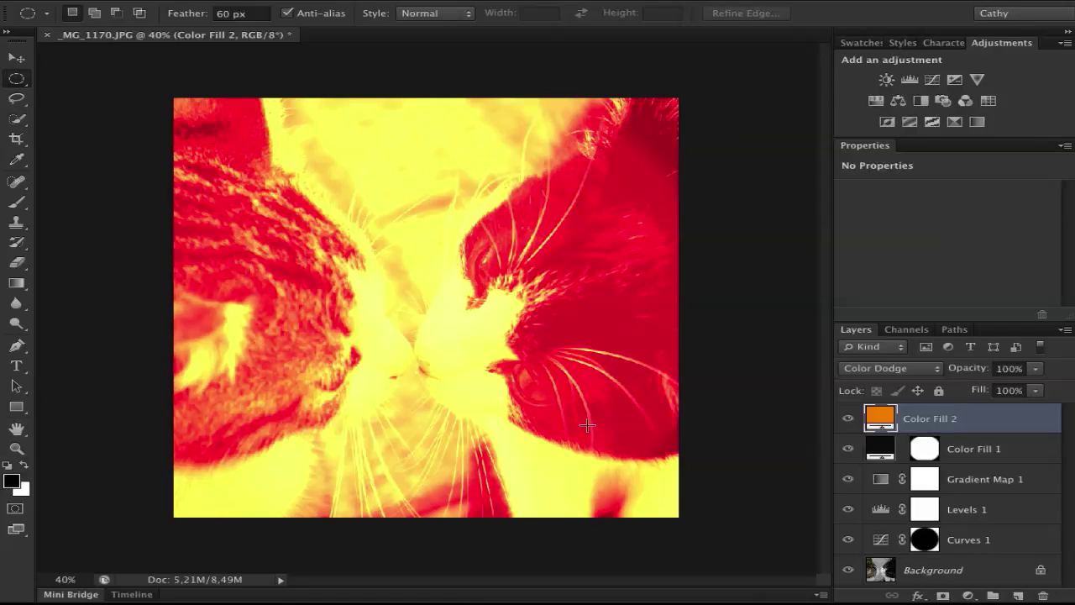
# Step: Lower Color Fill 2 to 50% opacity and mask it with a feathered ellipse over the cats
pyautogui.moveTo(968, 374); pyautogui.dragTo(918, 378)
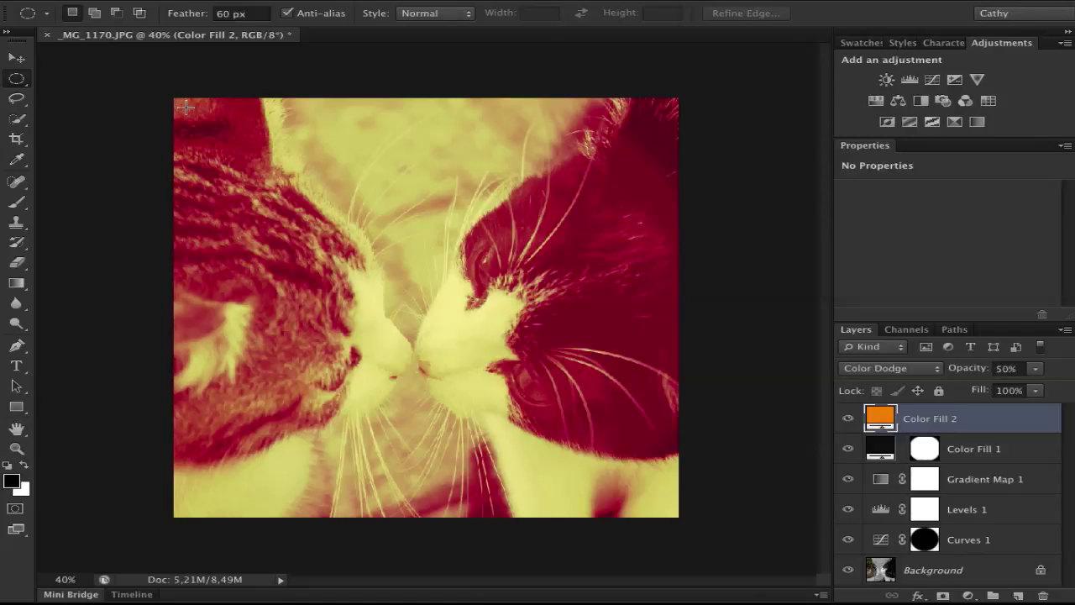
pyautogui.moveTo(185, 106); pyautogui.dragTo(733, 502)
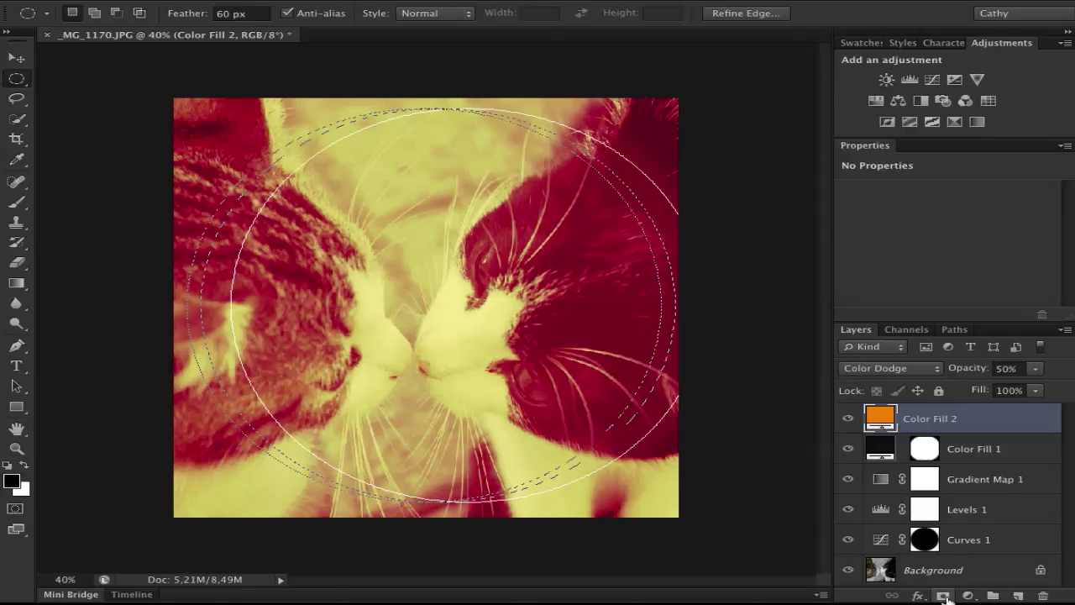
pyautogui.click(944, 596)
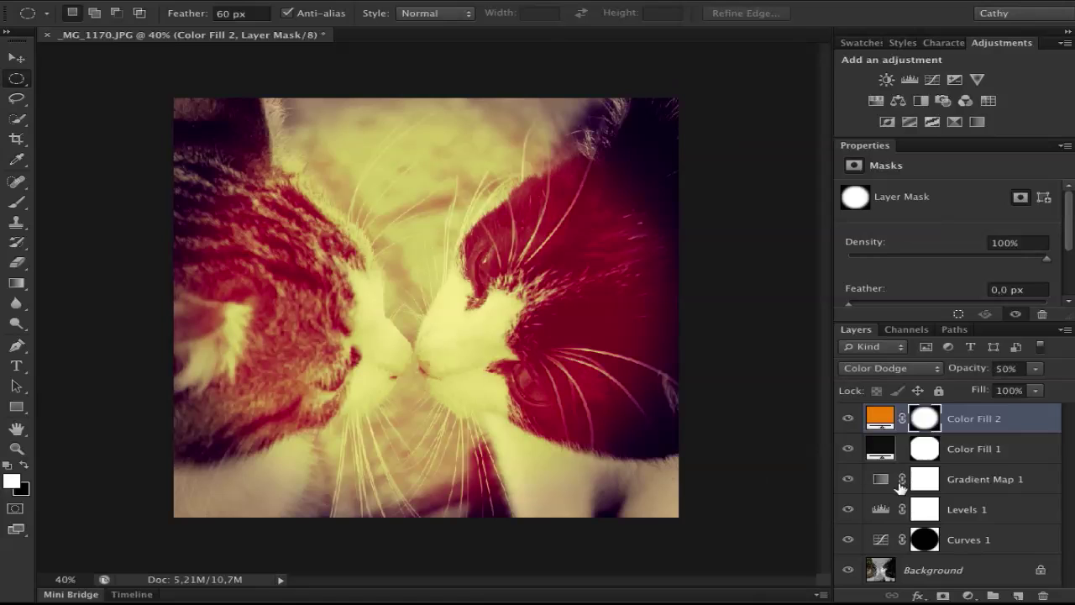
# Step: Add a new Layer 1 filled with black, then drop its Fill to 0%
pyautogui.click(1018, 596)
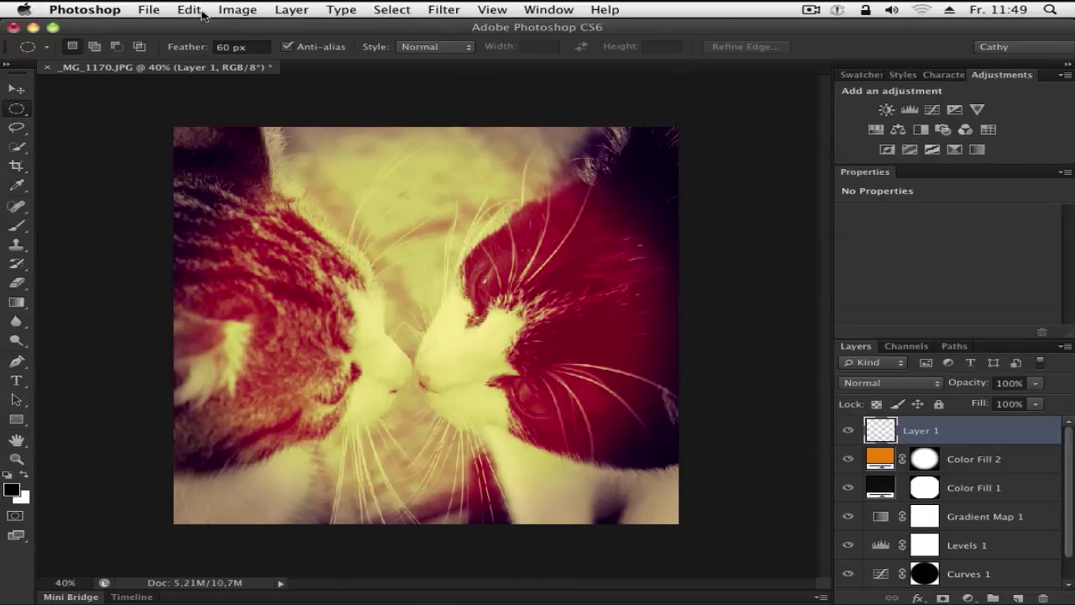
pyautogui.click(200, 12)
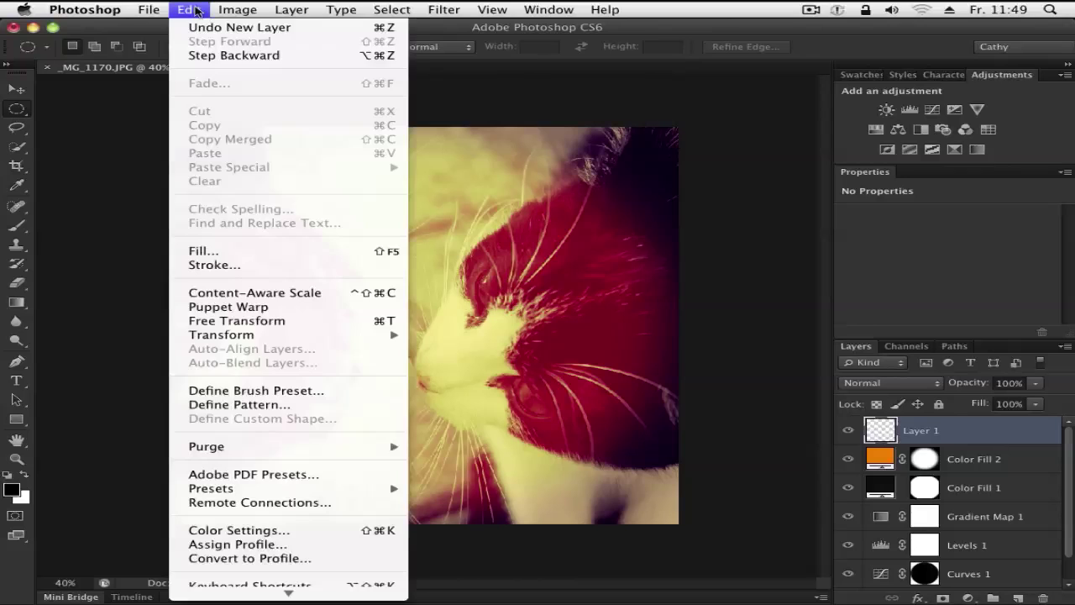
pyautogui.click(216, 251)
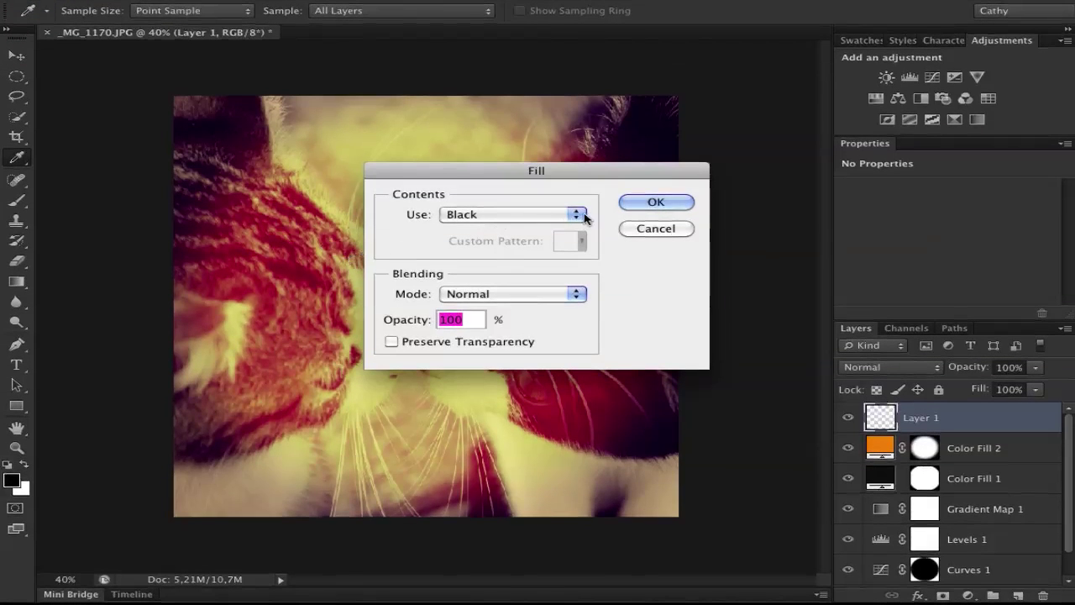
pyautogui.click(576, 214)
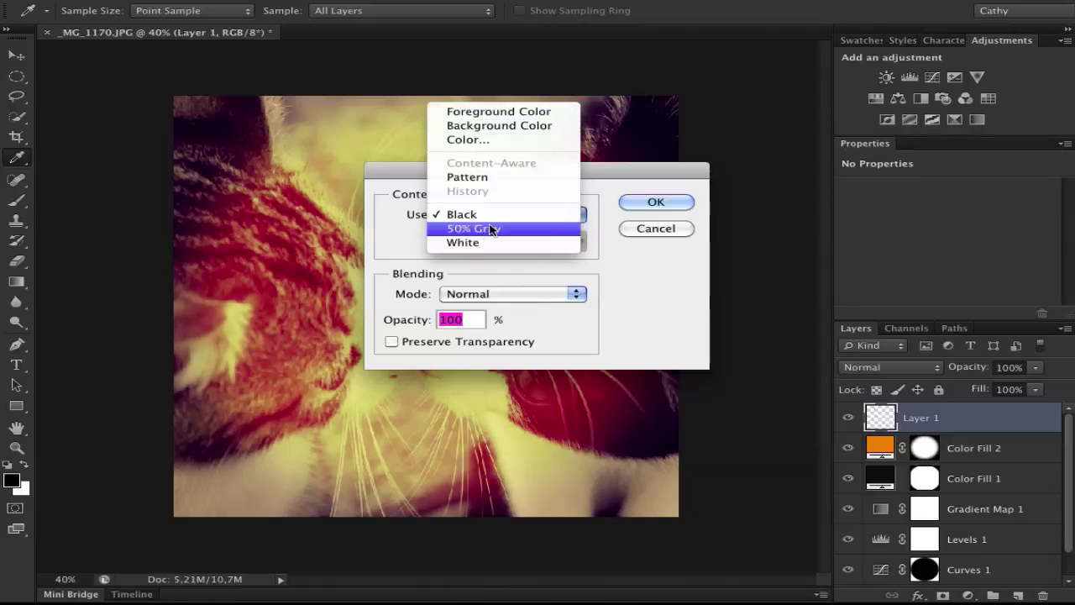
pyautogui.click(627, 250)
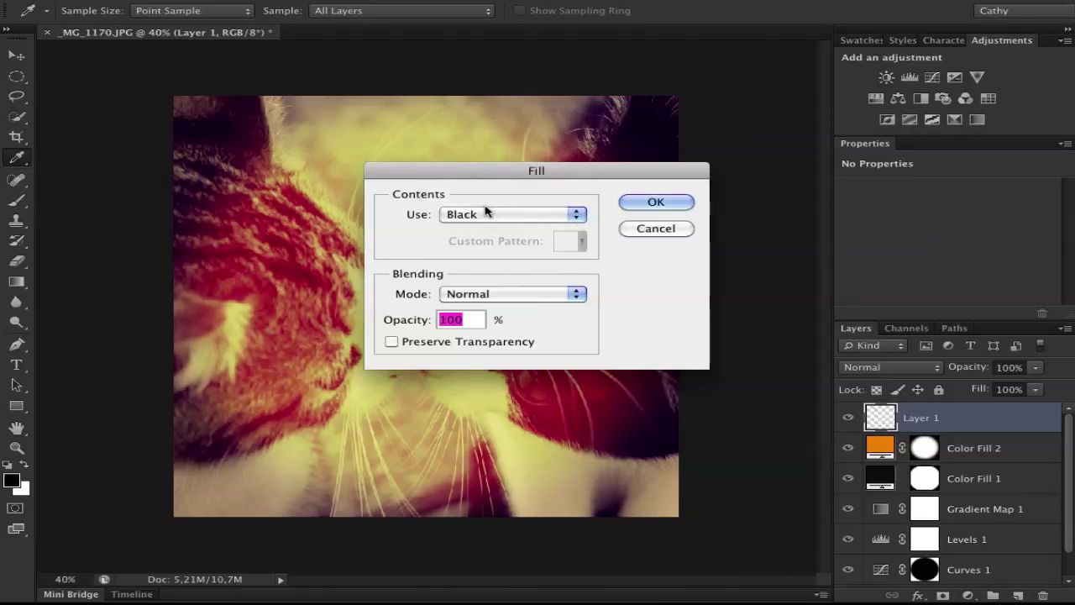
pyautogui.click(677, 202)
pyautogui.press('m')
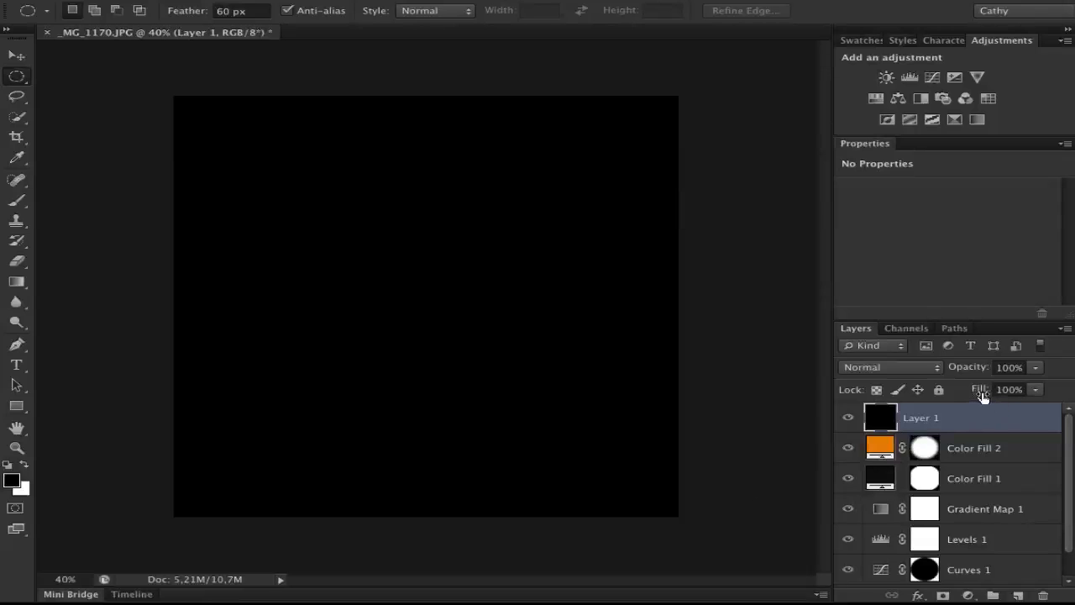
pyautogui.moveTo(979, 397); pyautogui.dragTo(771, 396)
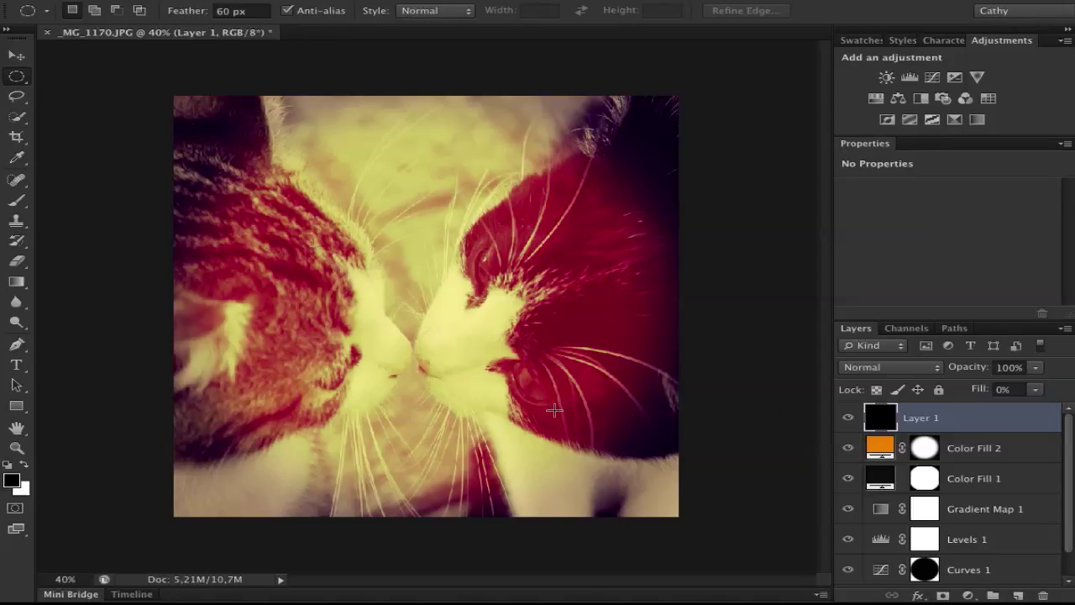
# Step: Give Layer 1 a 15 px Inside stroke in light gray ebebeb
pyautogui.doubleClick(964, 424)
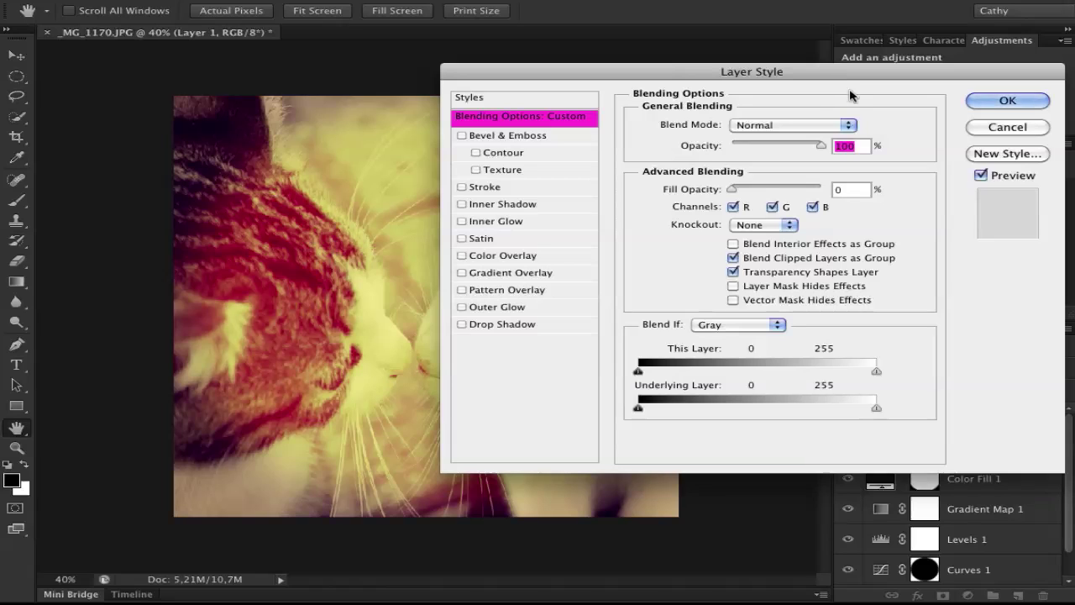
pyautogui.click(461, 187)
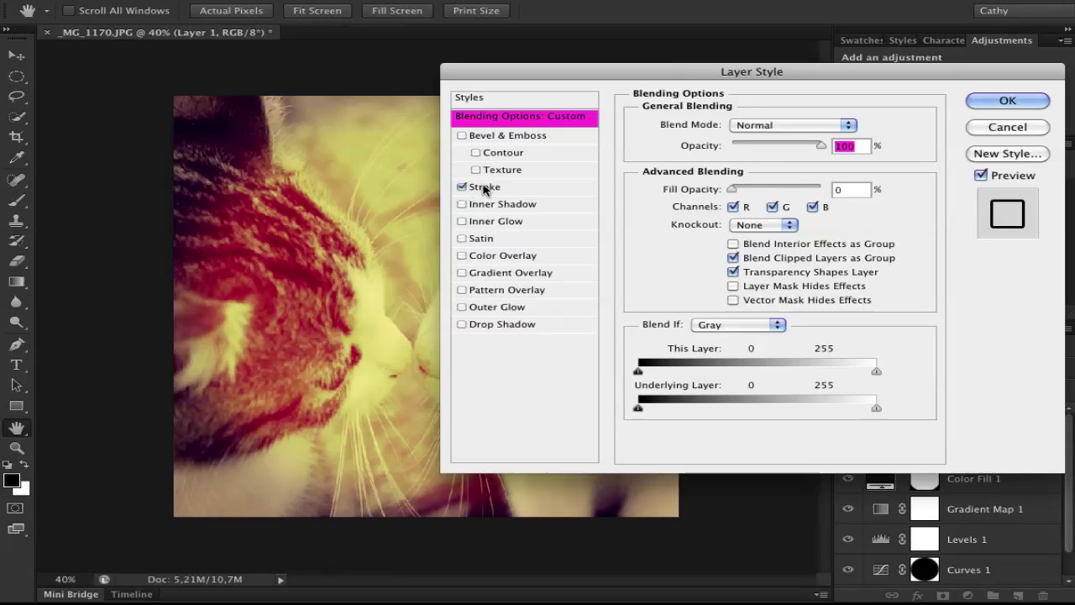
pyautogui.click(499, 186)
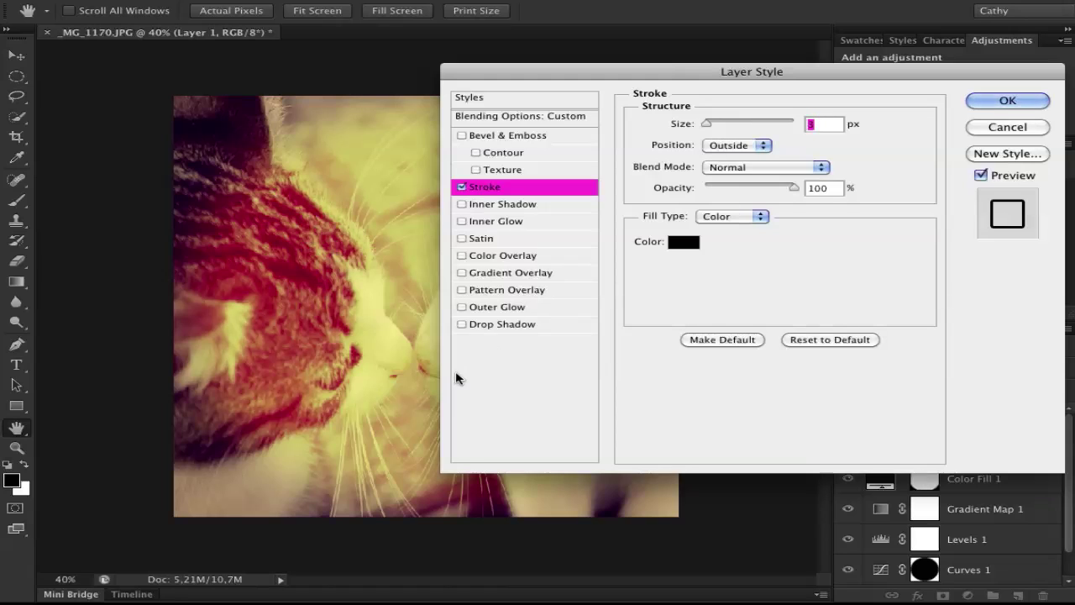
pyautogui.write('15')
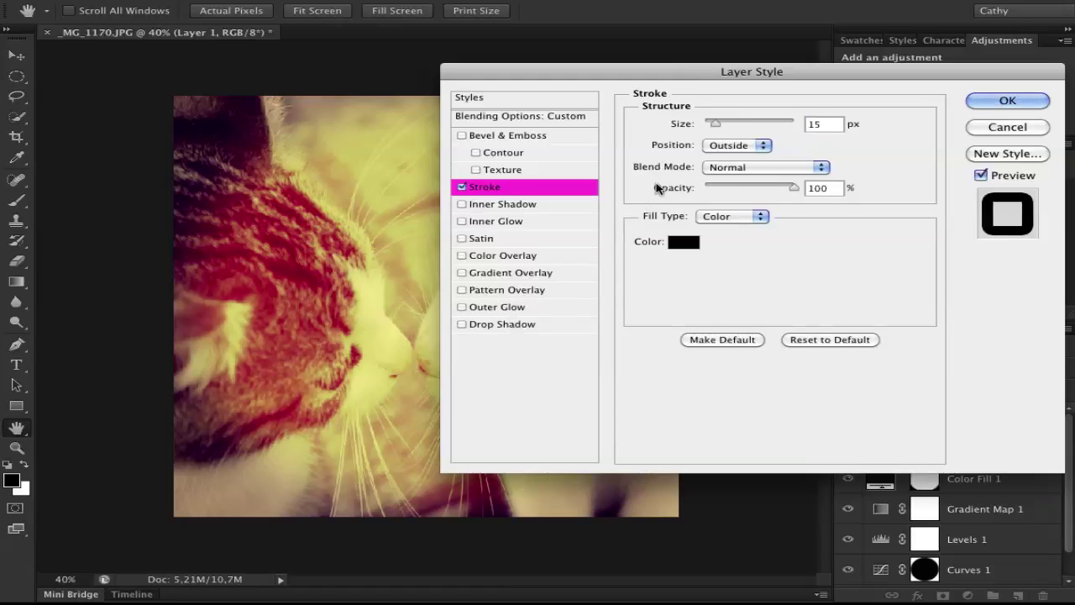
pyautogui.click(750, 145)
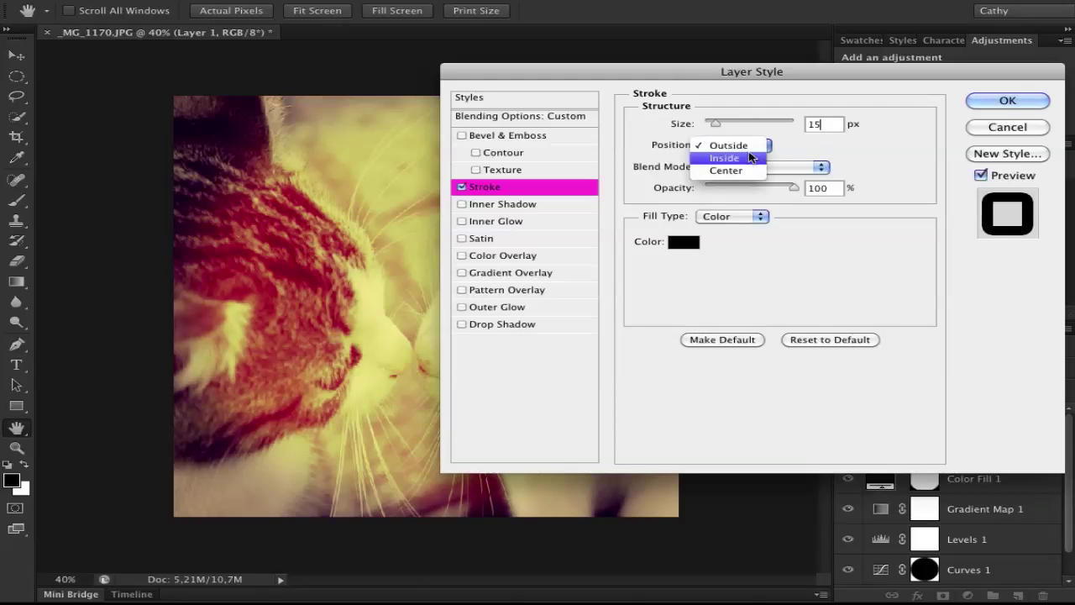
pyautogui.click(739, 157)
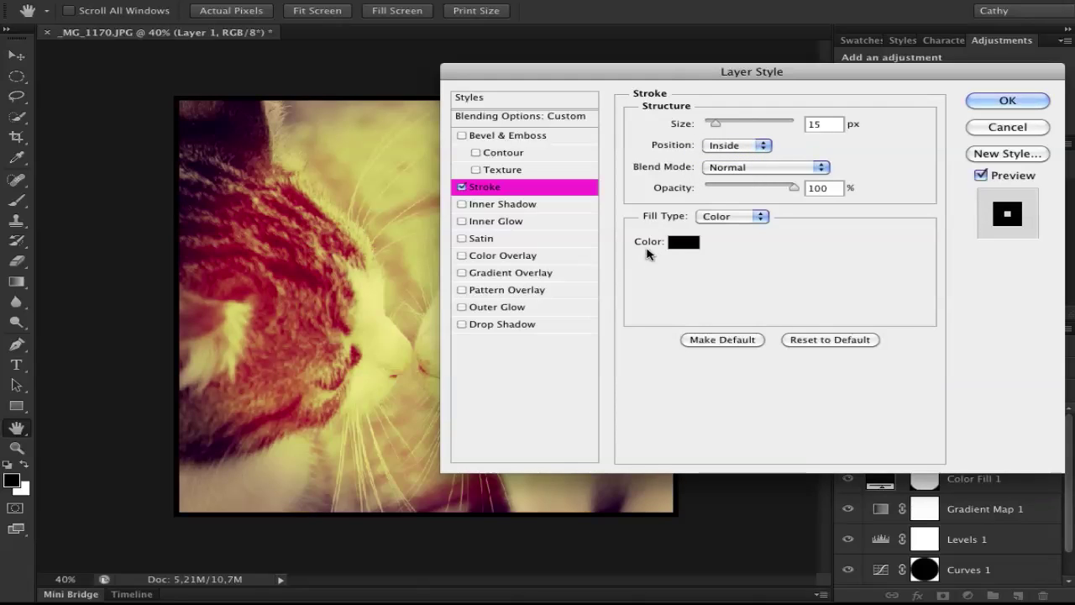
pyautogui.click(676, 243)
pyautogui.click(566, 210)
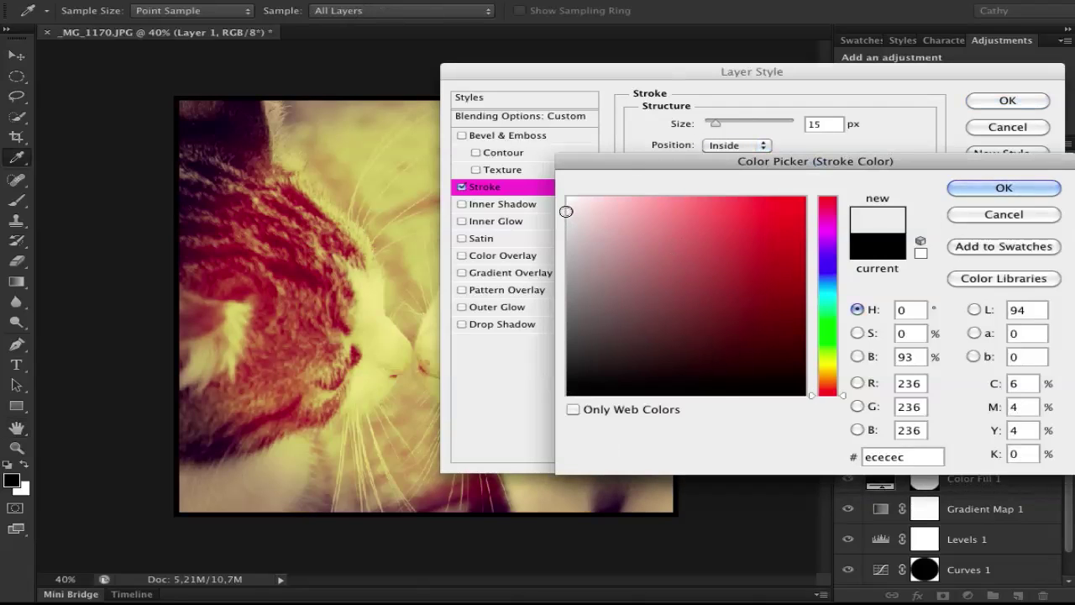
pyautogui.moveTo(566, 211); pyautogui.dragTo(569, 212)
pyautogui.click(1001, 186)
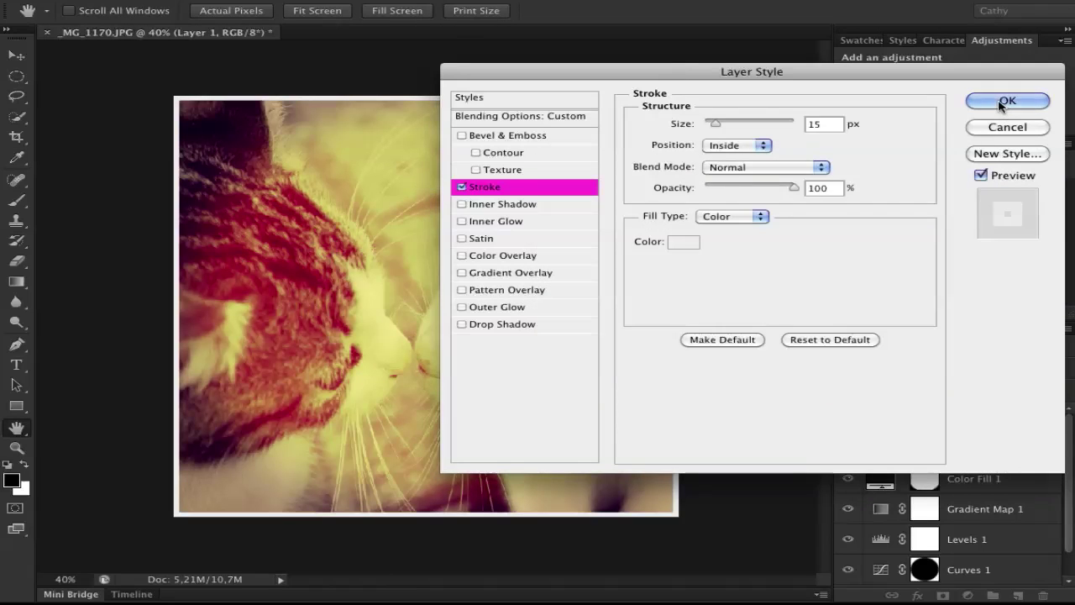
pyautogui.click(1001, 103)
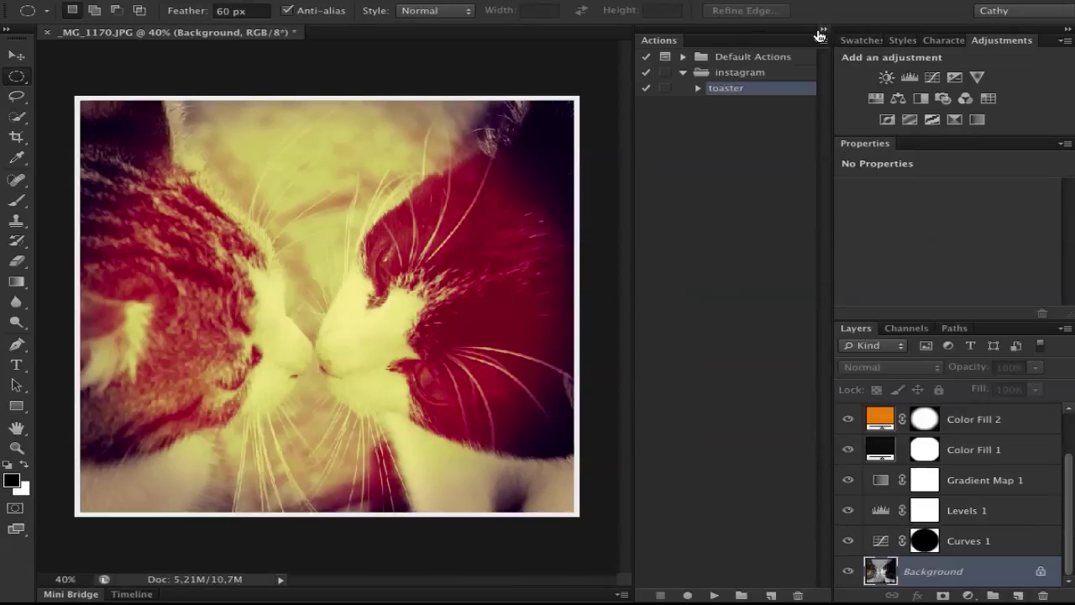
# Step: Collapse the Actions panel showing the instagram toaster action to an icon strip
pyautogui.click(823, 29)
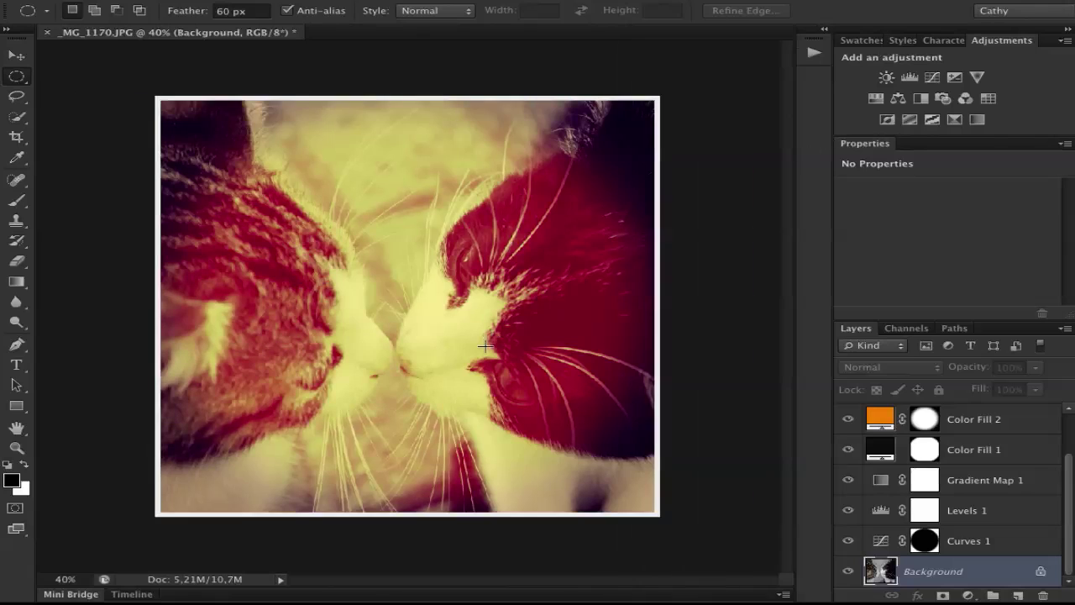